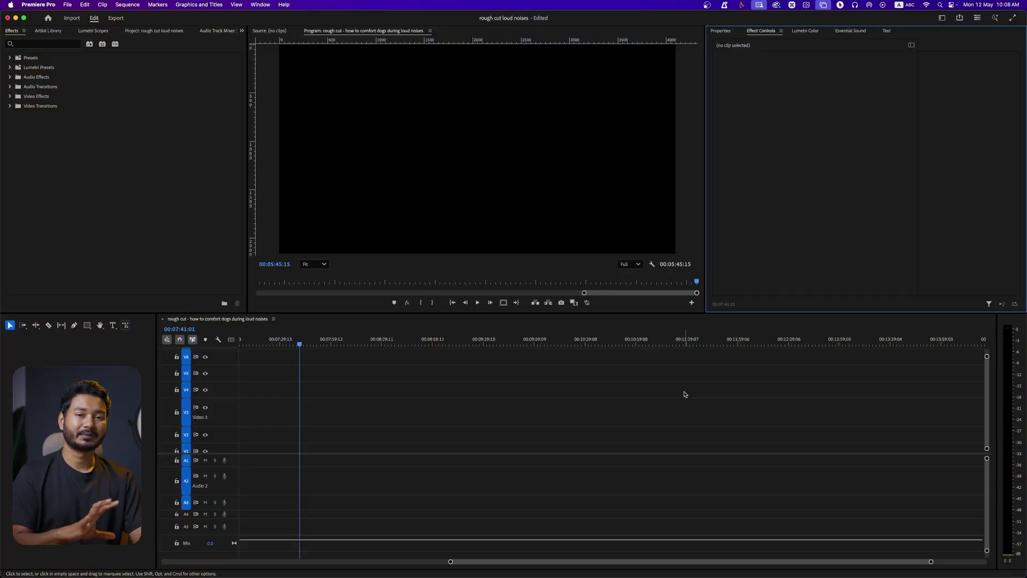
# Switch to the Type Tool in the Tools panel to begin a text title
pyautogui.click(685, 396)
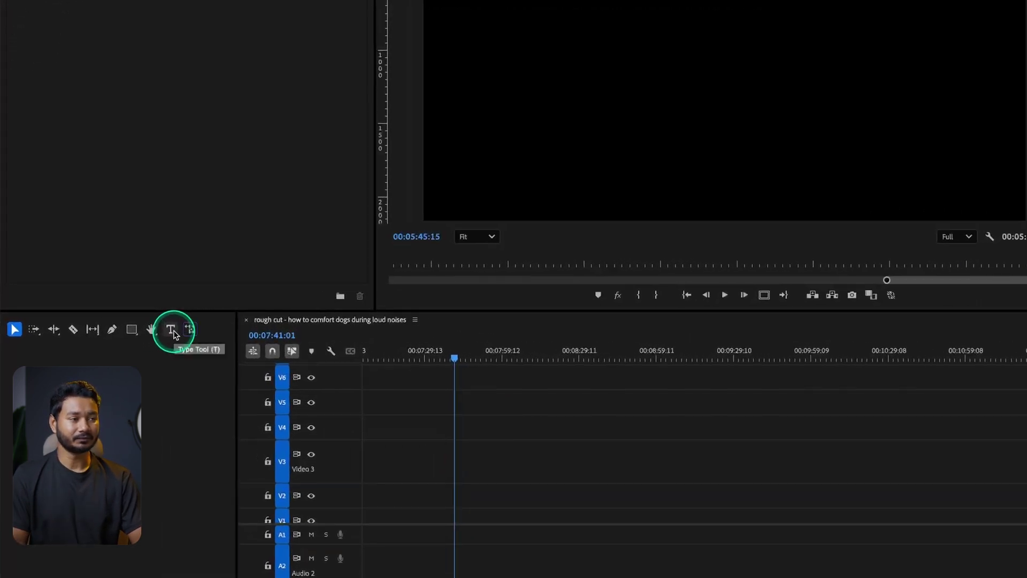
pyautogui.click(173, 334)
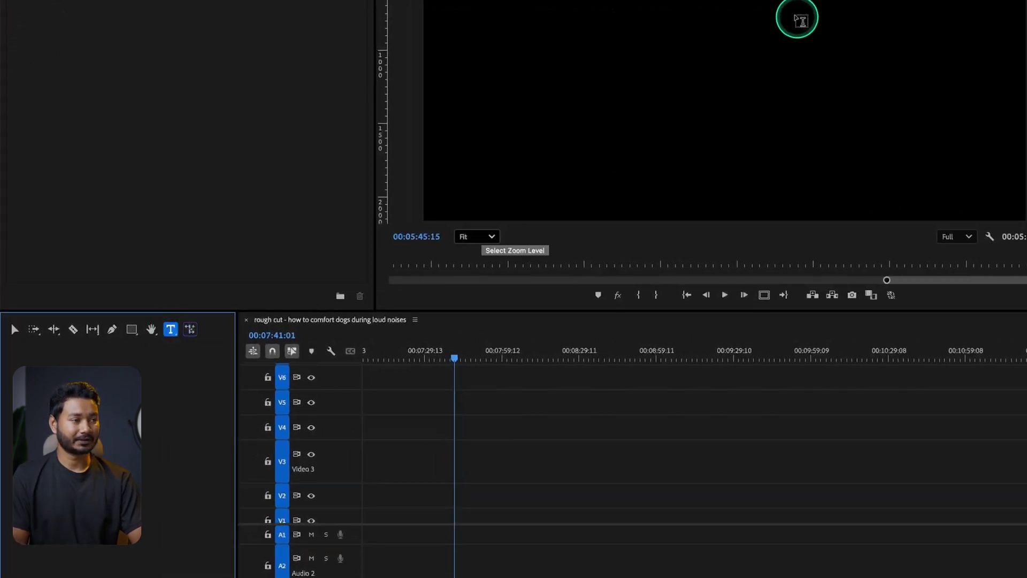
# Place a text box near the frame centre reading 'SMOOTH TEXT' and open its text settings
pyautogui.click(608, 64)
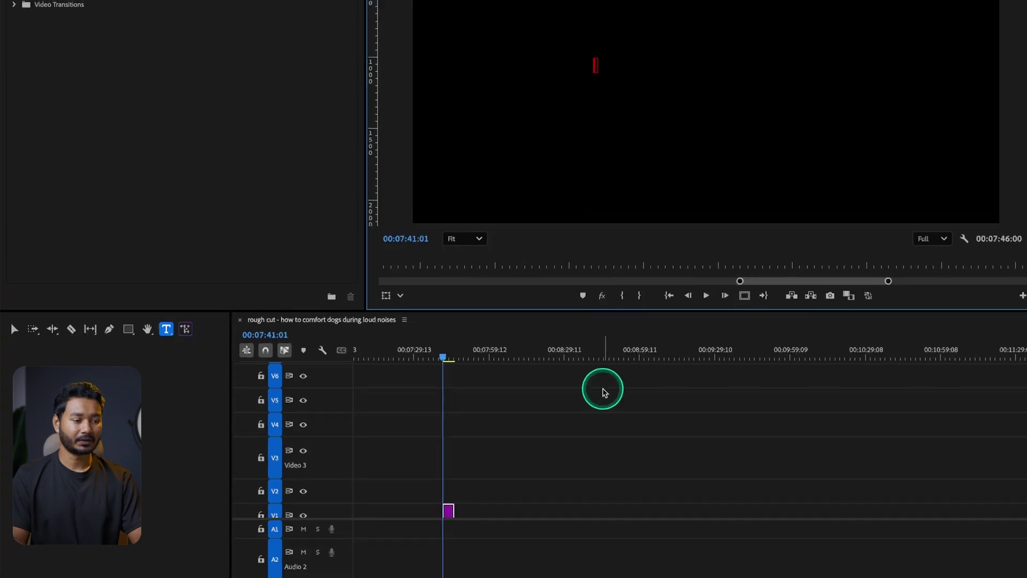
pyautogui.write('S')
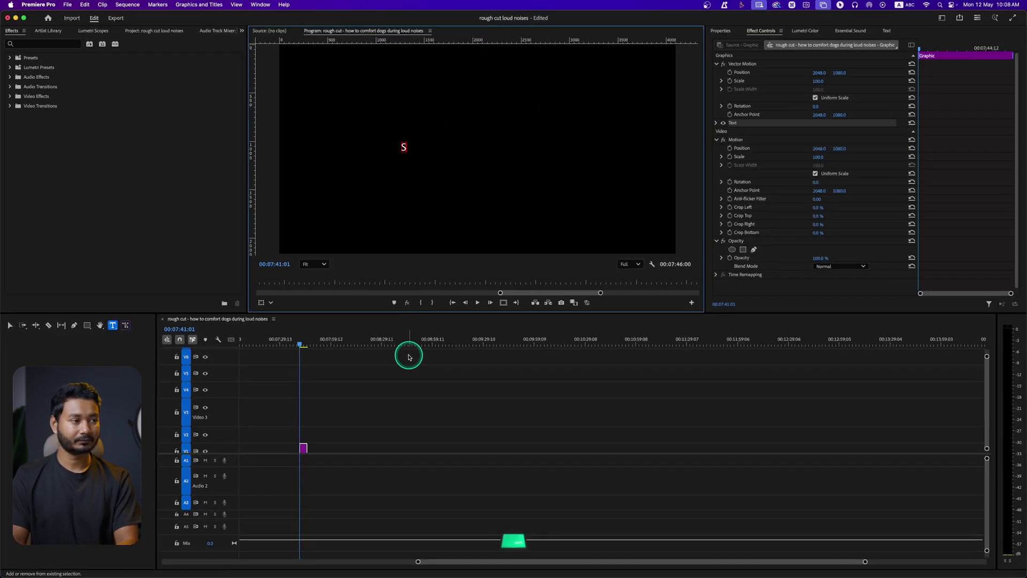
pyautogui.write('MOOTH TEXT')
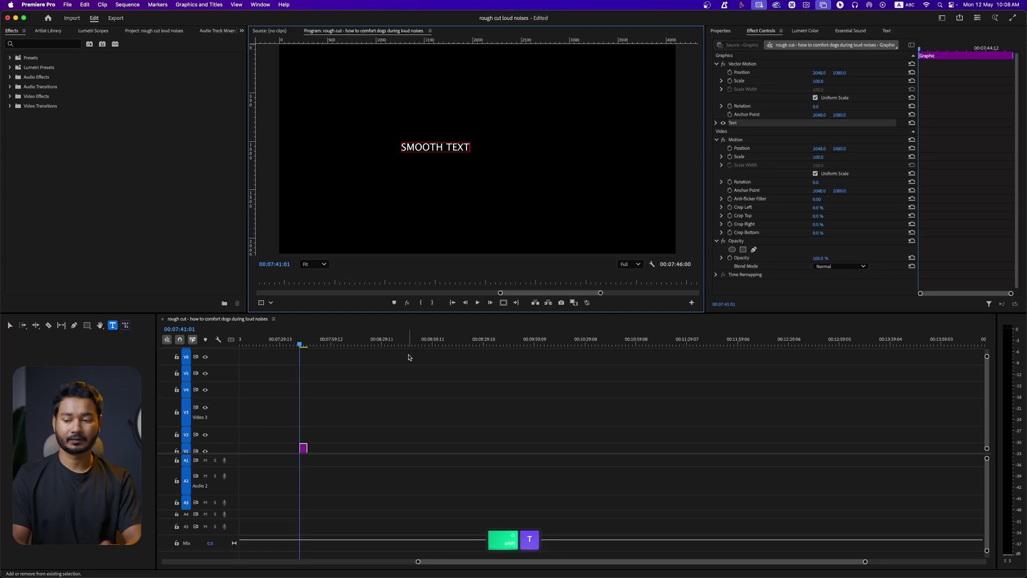
pyautogui.click(720, 31)
# Set the title's font to Heebo Black with centre text alignment
pyautogui.click(778, 68)
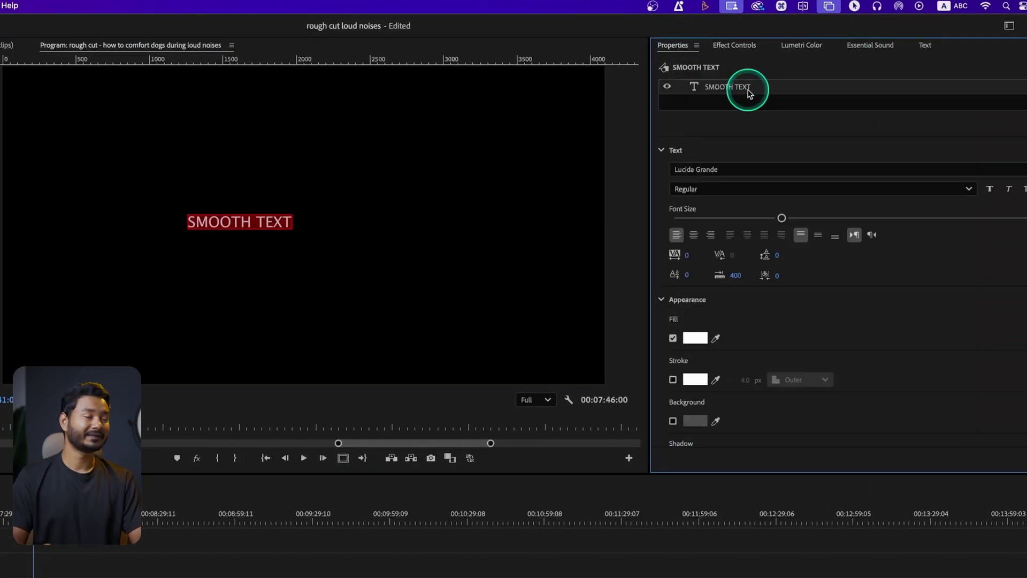
pyautogui.click(737, 168)
pyautogui.write('Heeb')
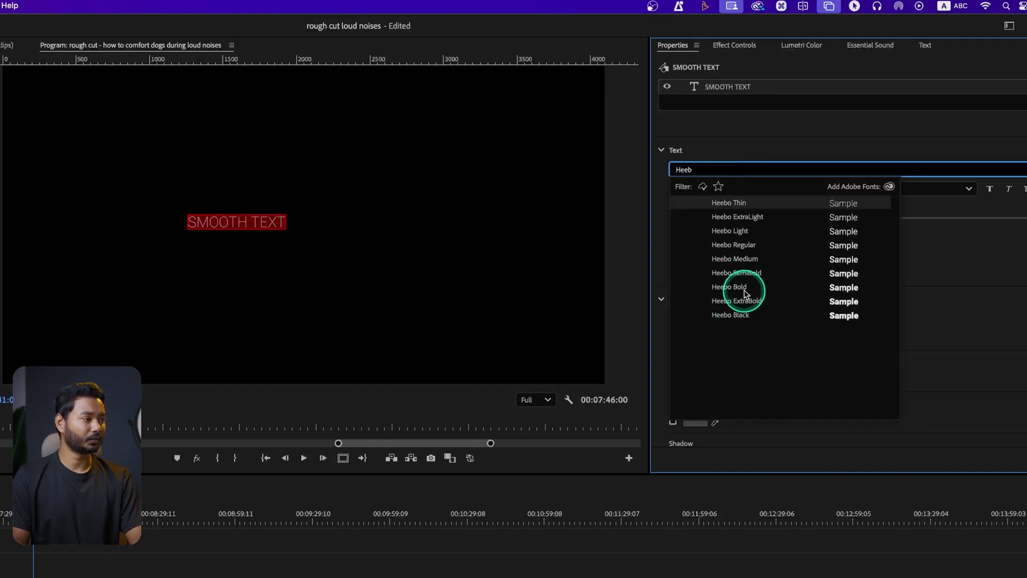
pyautogui.click(738, 317)
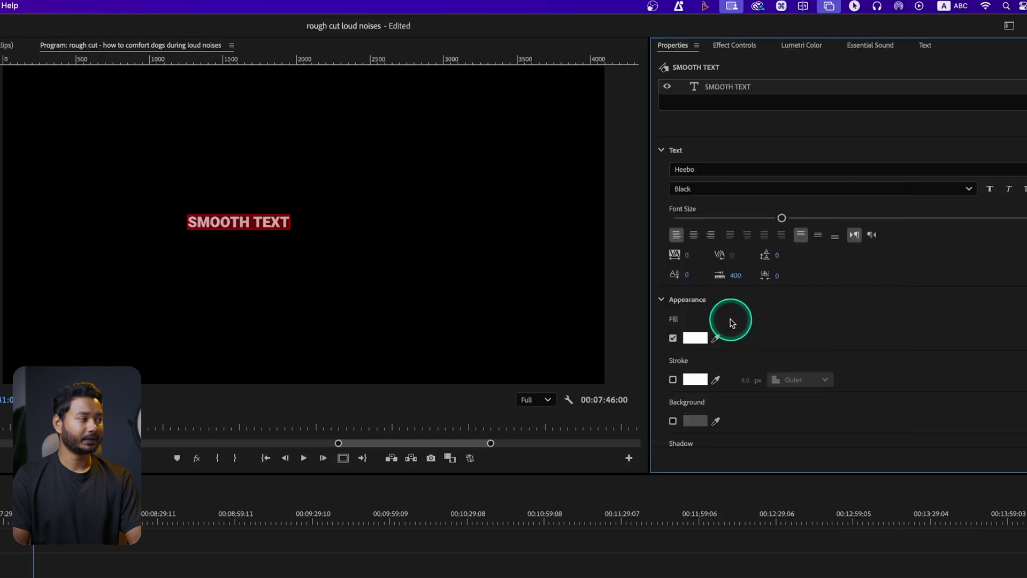
pyautogui.click(693, 236)
# Centre the title horizontally and vertically in the frame and enlarge it to font size 194
pyautogui.scroll(-4, 894, 297)
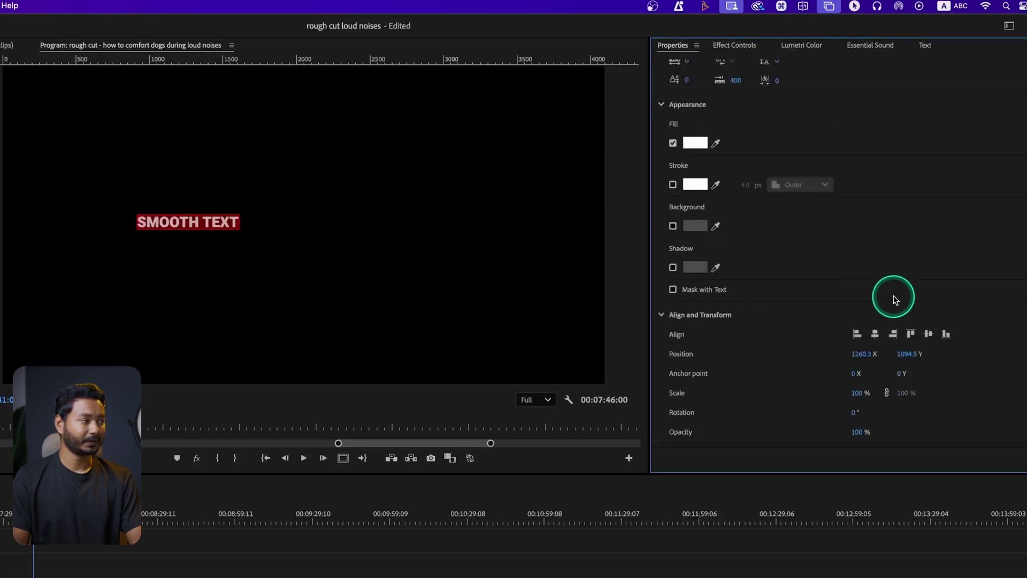
pyautogui.click(875, 334)
pyautogui.click(928, 334)
pyautogui.scroll(4, 935, 255)
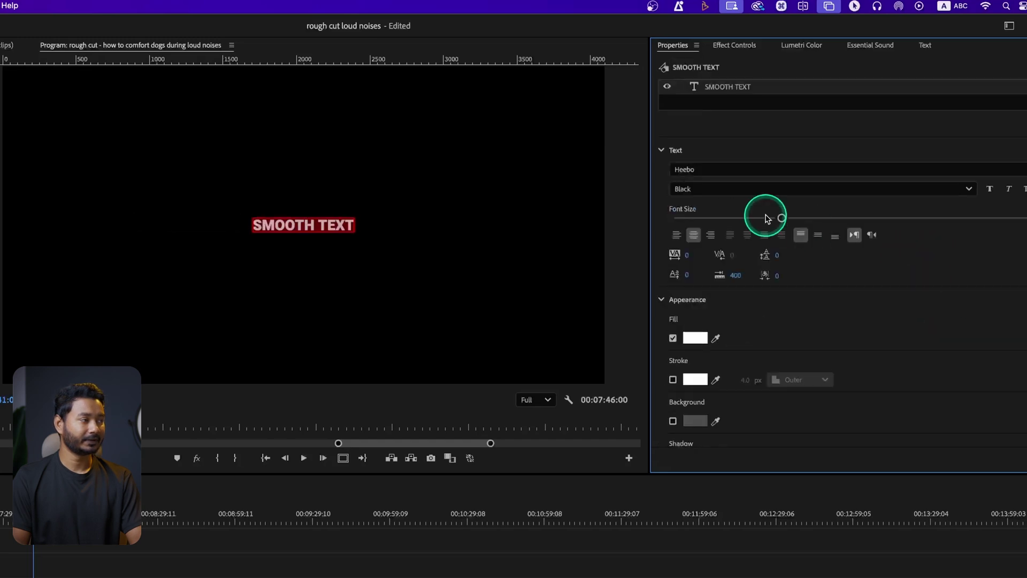
pyautogui.moveTo(781, 219); pyautogui.dragTo(886, 219)
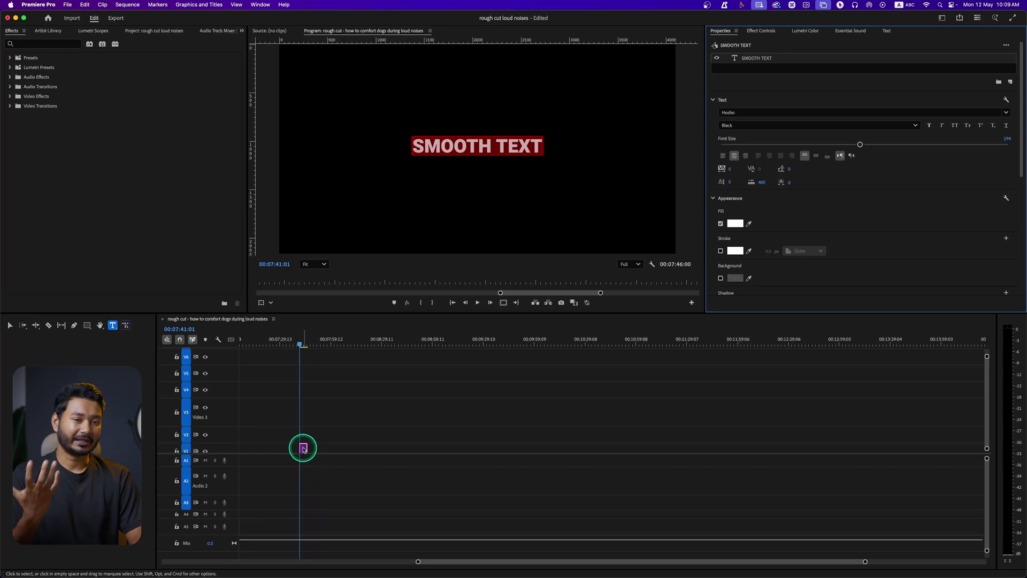
# Lift the title clip to V2 and add a 4096×2160 light-grey D4D4D4 Color Matte to the bin
pyautogui.moveTo(303, 448); pyautogui.dragTo(303, 435)
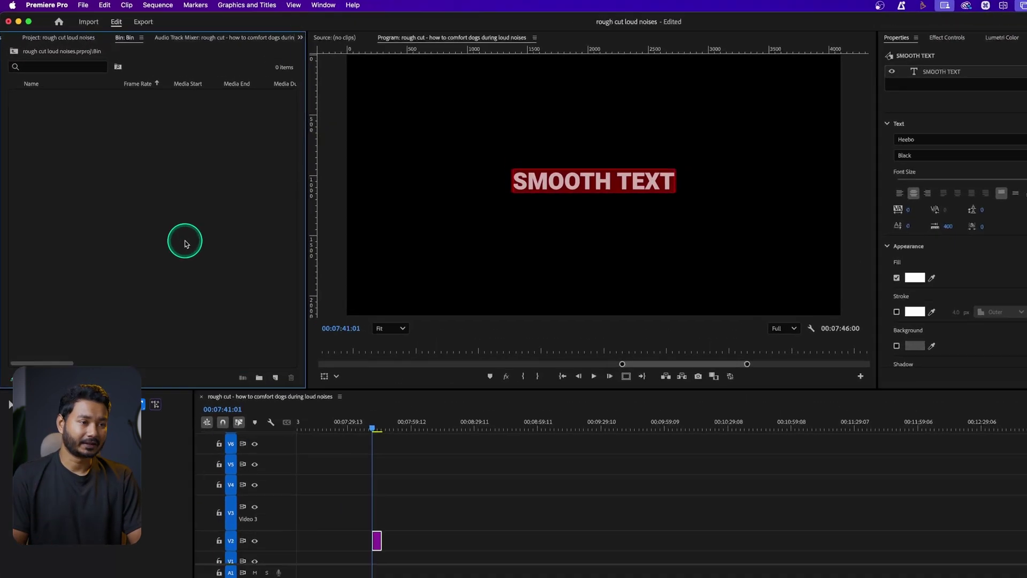
pyautogui.rightClick(221, 278)
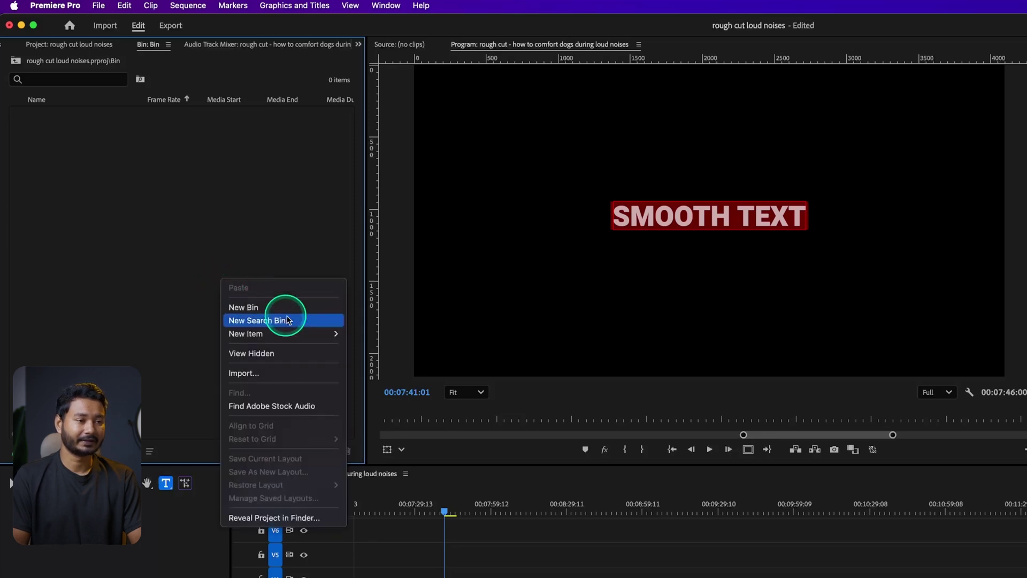
pyautogui.moveTo(290, 330)
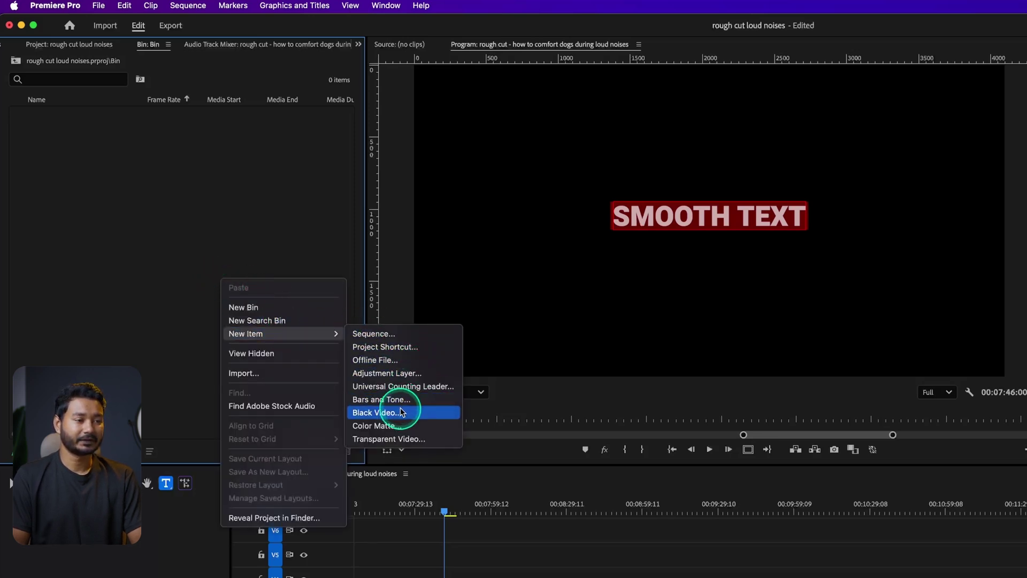
pyautogui.click(402, 426)
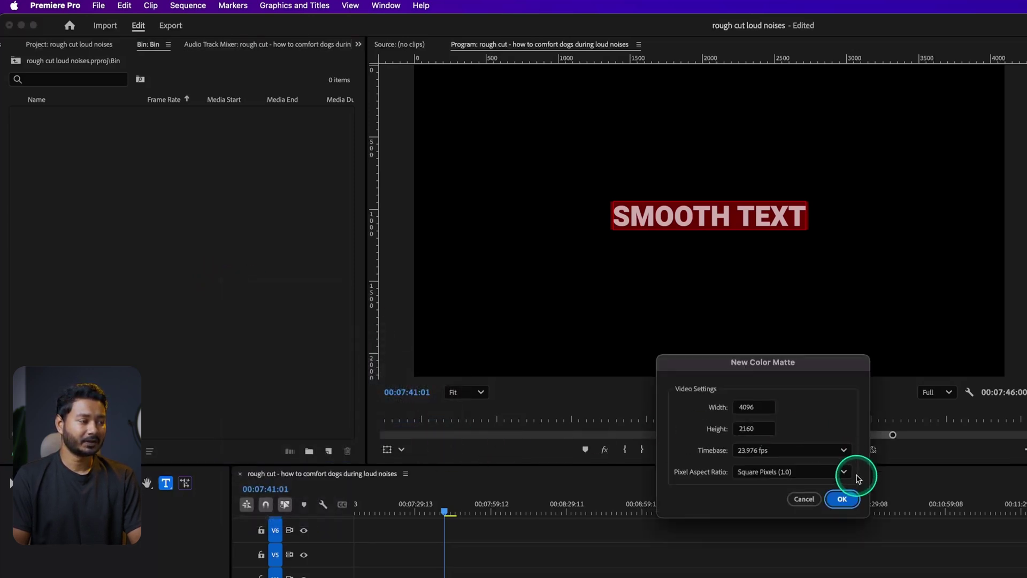
pyautogui.click(843, 500)
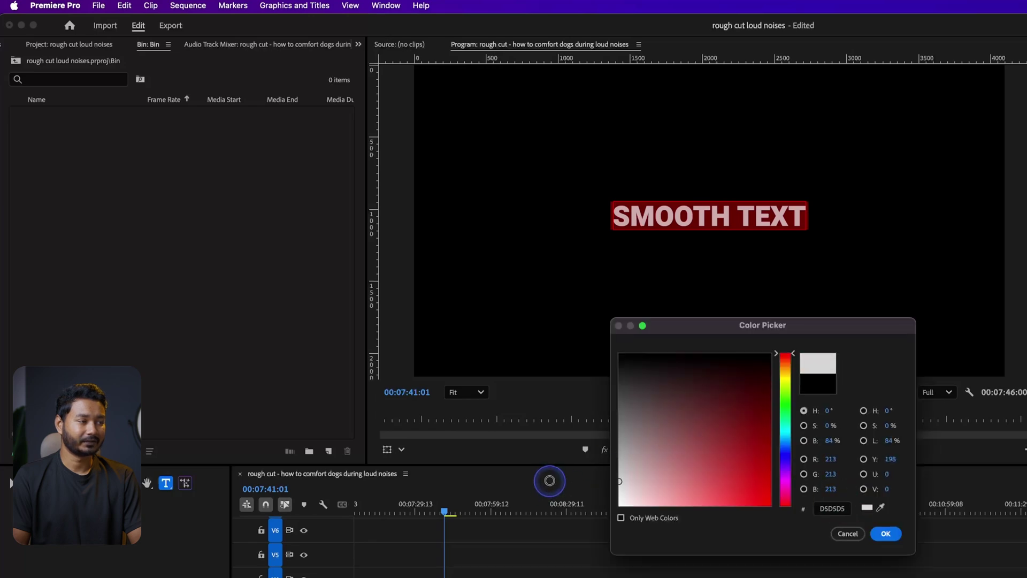
pyautogui.click(881, 534)
pyautogui.click(796, 461)
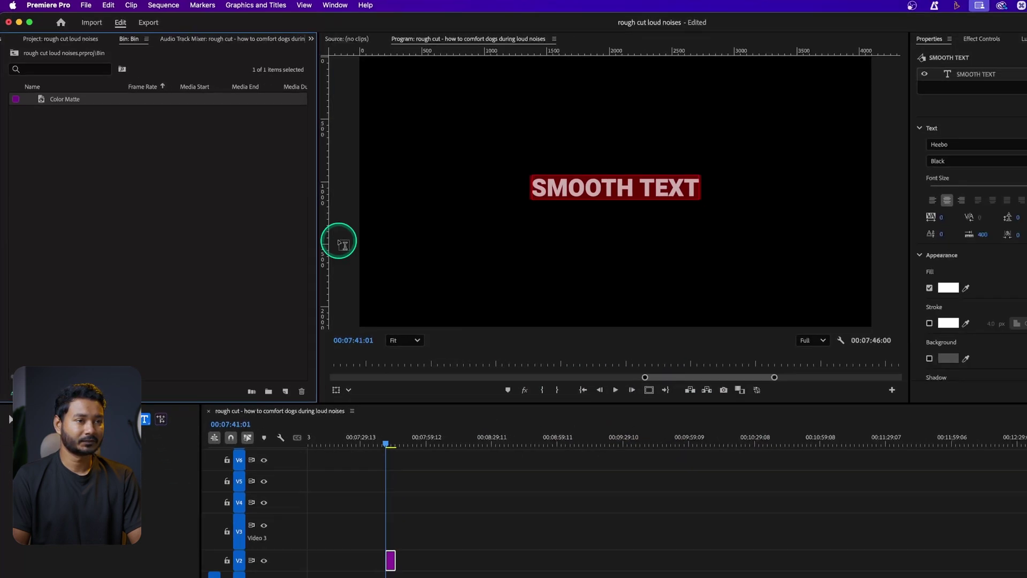
# Place the Color Matte on V1 under the title and set the title fill to dark grey 222222
pyautogui.moveTo(52, 100); pyautogui.dragTo(429, 576)
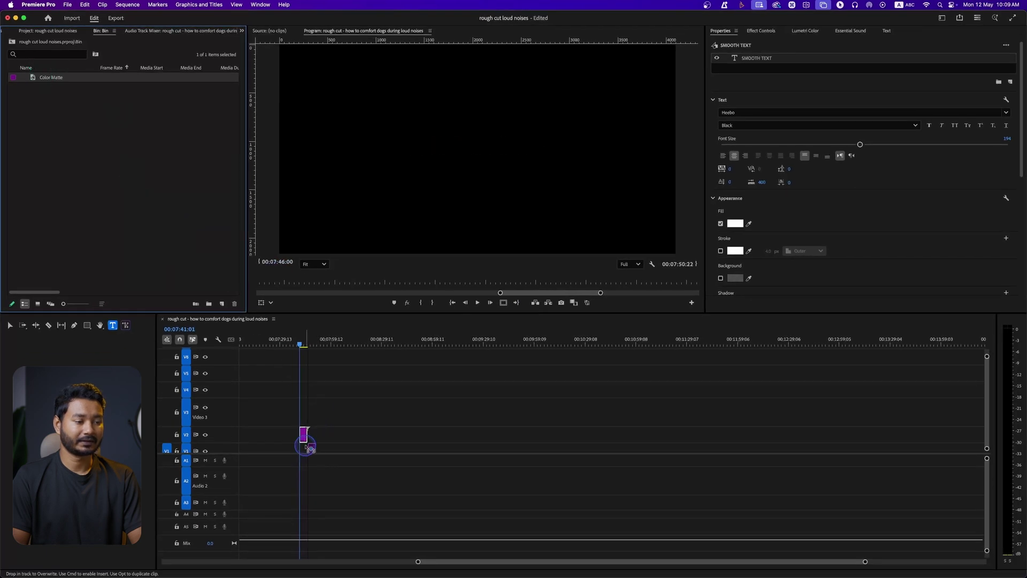
pyautogui.moveTo(304, 450); pyautogui.dragTo(302, 440)
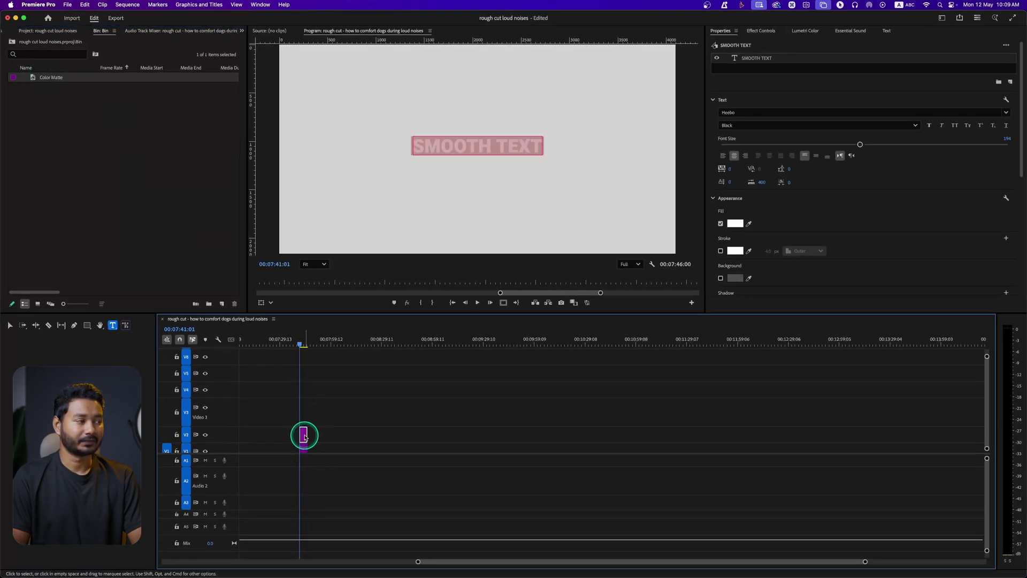
pyautogui.click(736, 224)
pyautogui.moveTo(447, 257); pyautogui.dragTo(386, 256)
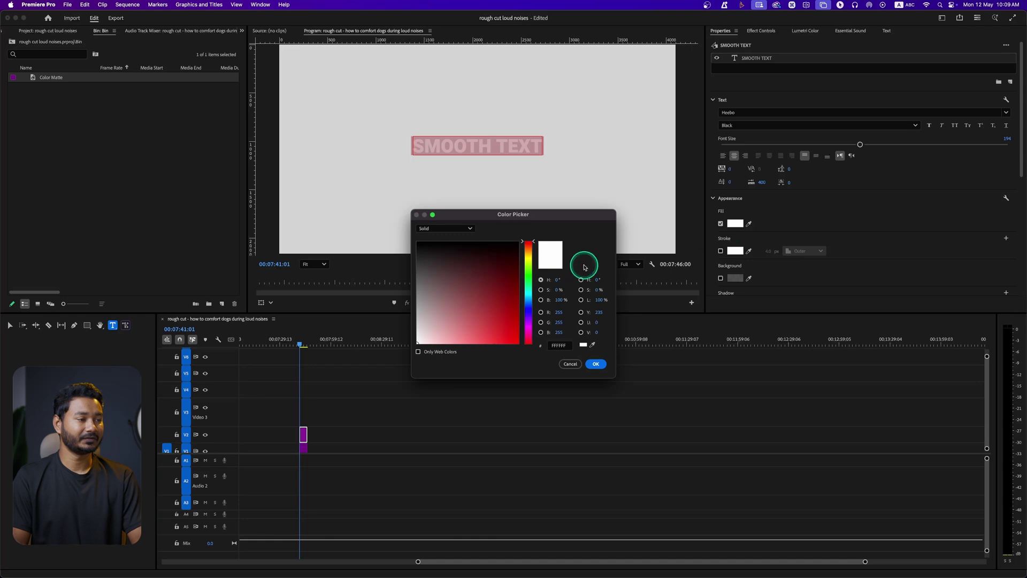
pyautogui.moveTo(571, 277); pyautogui.dragTo(575, 271)
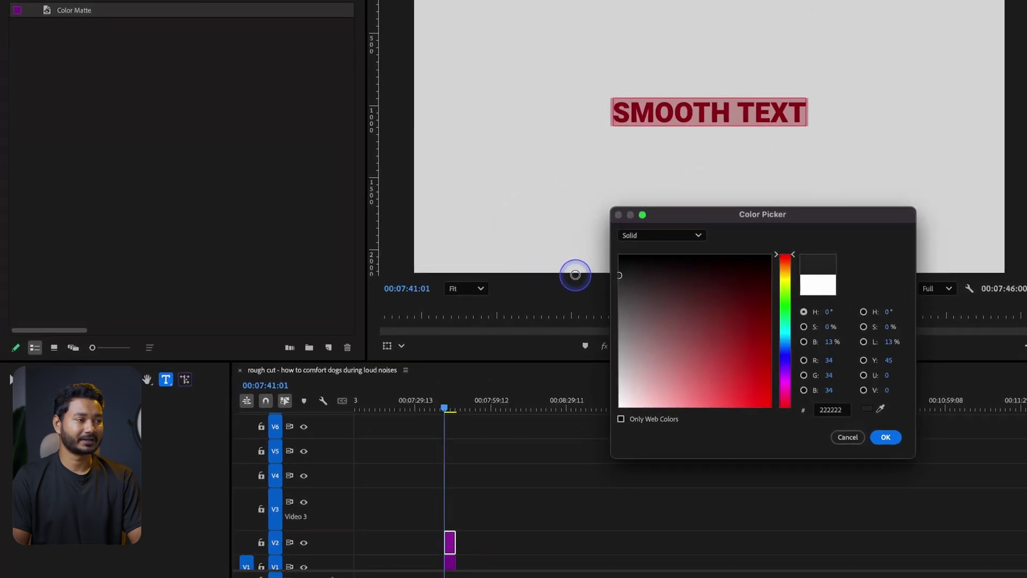
pyautogui.click(886, 437)
pyautogui.press('=')
pyautogui.press('=')
pyautogui.press('=')
pyautogui.press('-')
pyautogui.press('=')
pyautogui.press('=')
pyautogui.press('=')
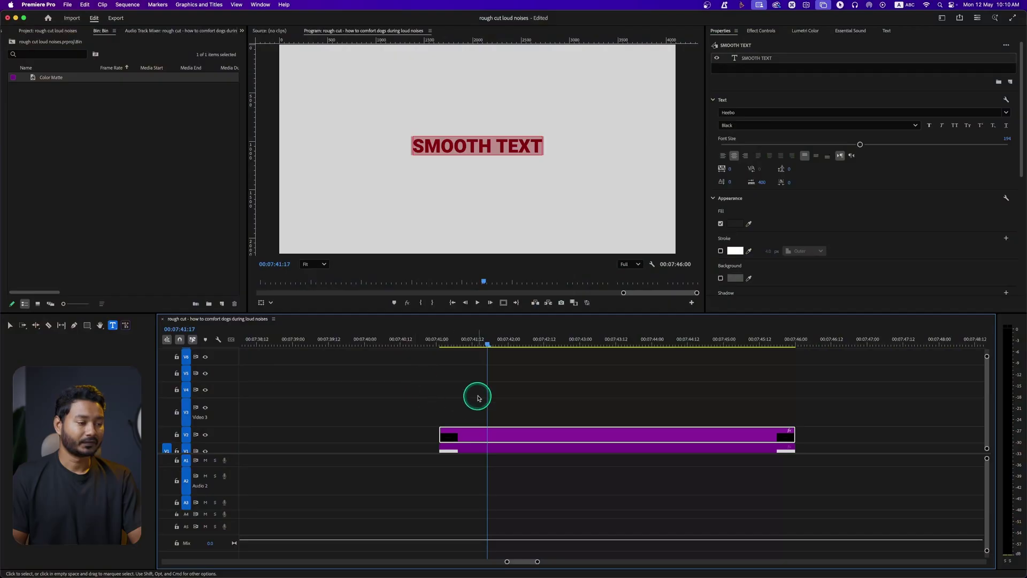
# Hide the V2 title track and park the playhead on the clips' first frame
pyautogui.click(473, 451)
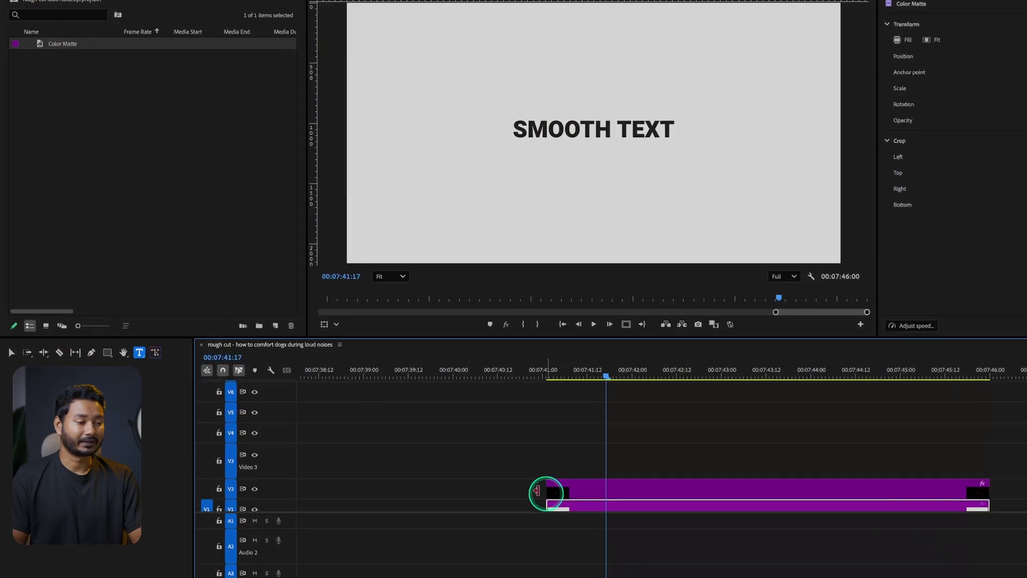
pyautogui.click(205, 435)
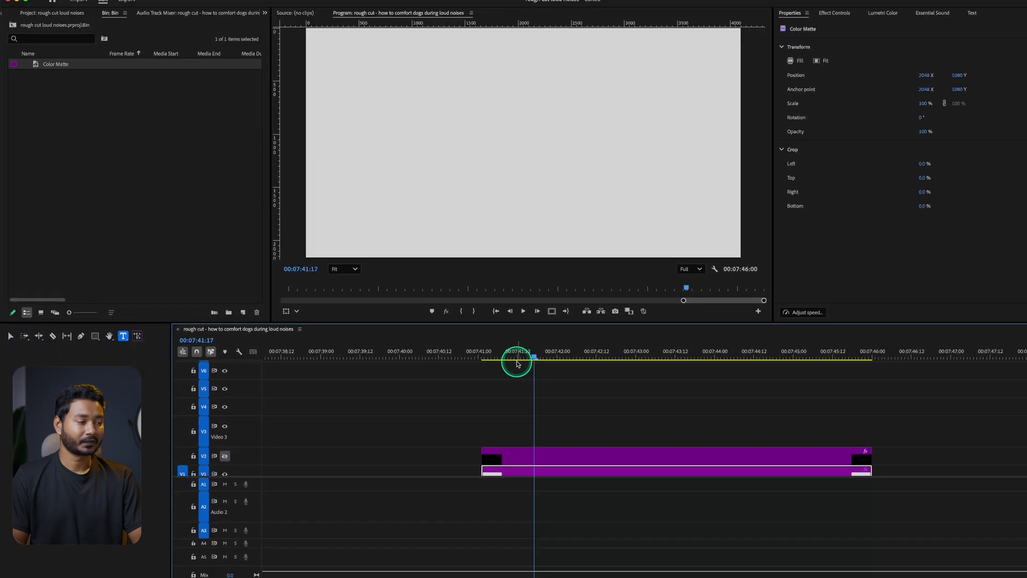
pyautogui.click(659, 410)
pyautogui.moveTo(441, 348); pyautogui.dragTo(446, 350)
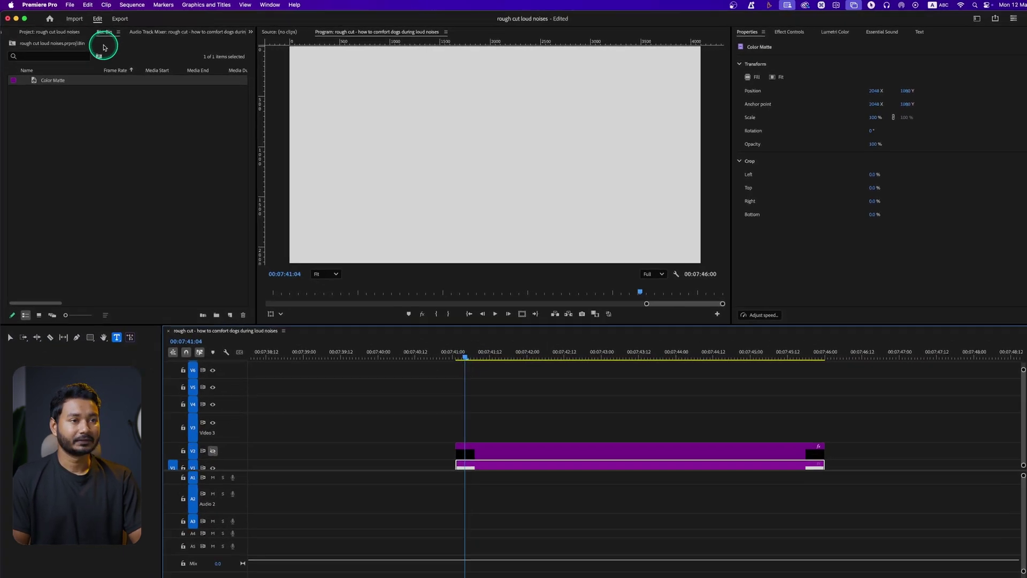
# Search Effects for 'transform' and apply the Transform effect to the Color Matte on V1
pyautogui.click(359, 47)
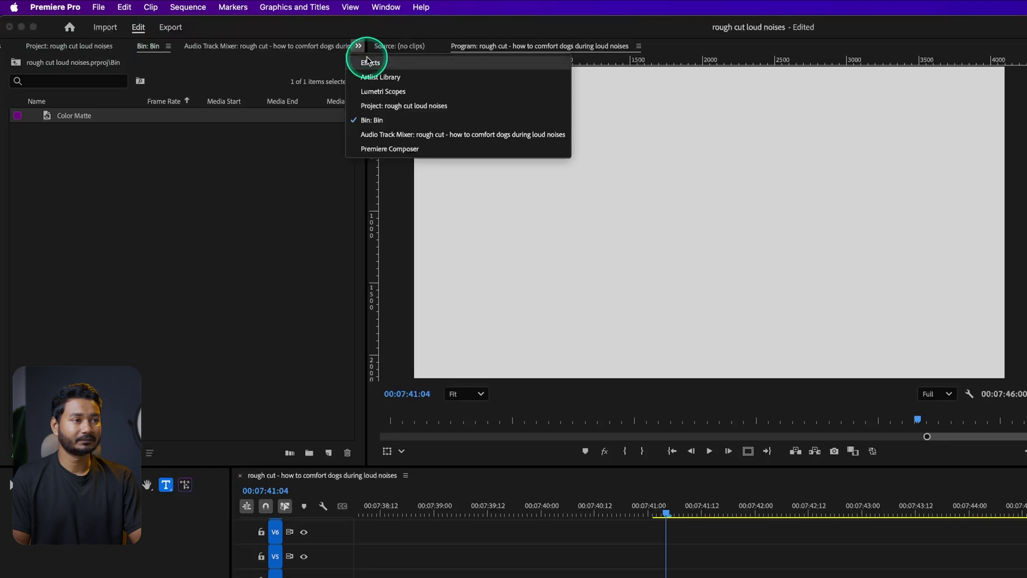
pyautogui.click(367, 73)
pyautogui.click(373, 8)
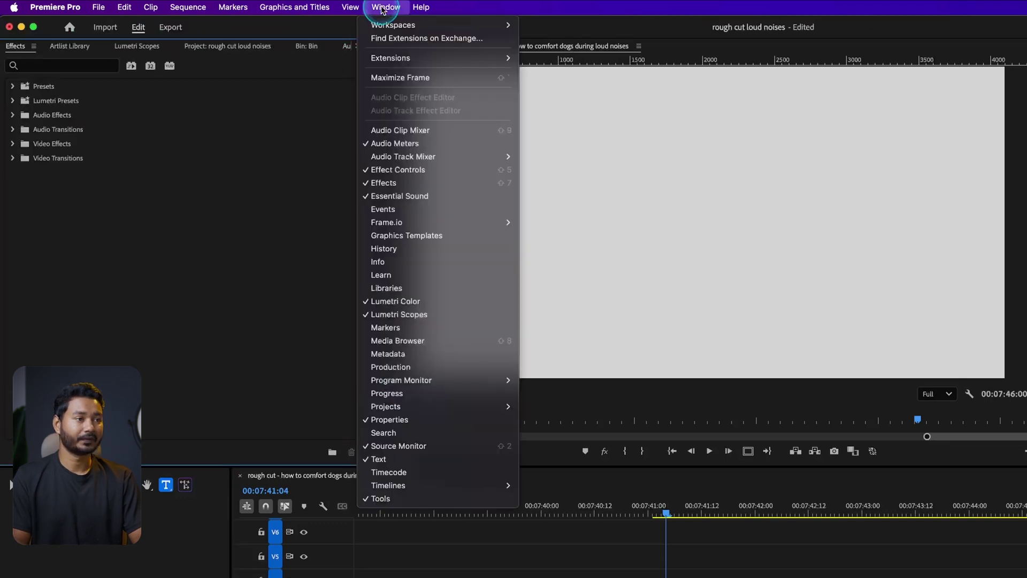
pyautogui.click(74, 66)
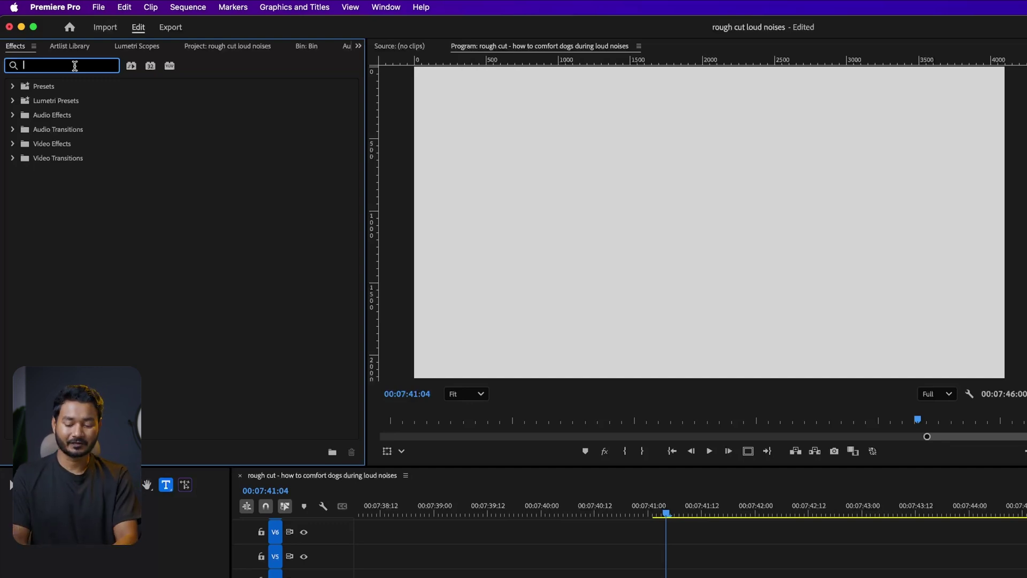
pyautogui.write('tran')
pyautogui.write('si')
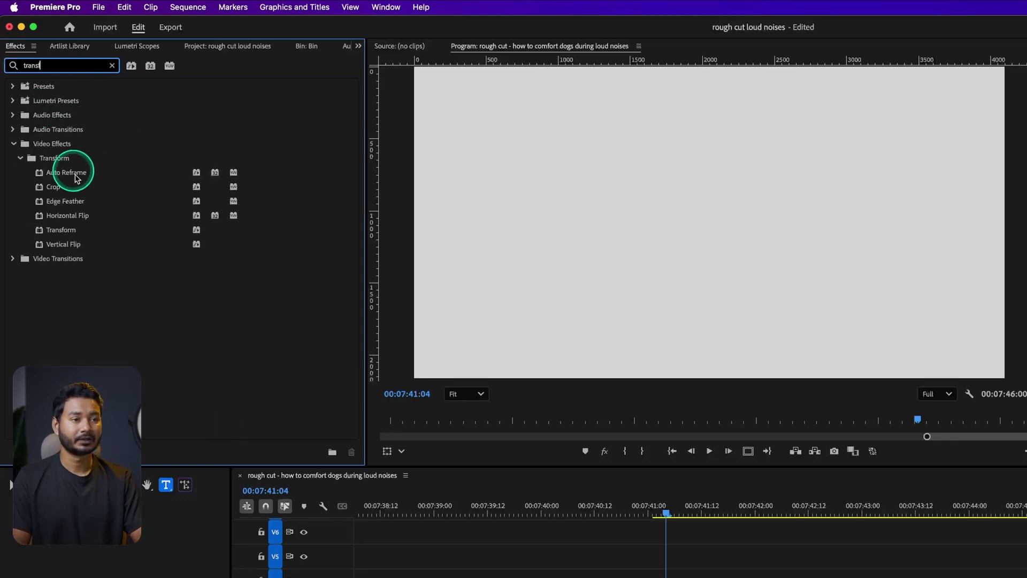
pyautogui.moveTo(69, 235); pyautogui.dragTo(666, 577)
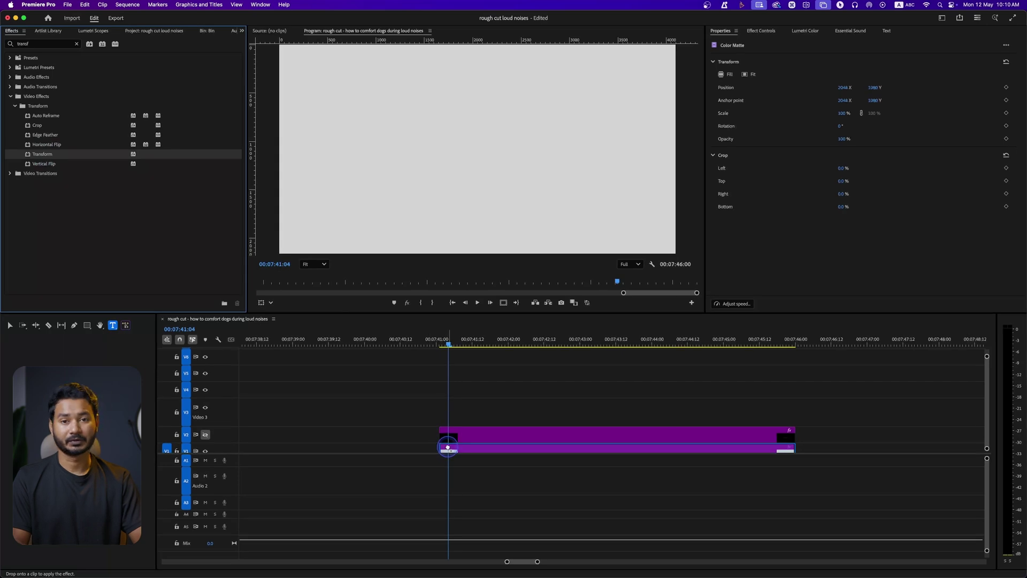
pyautogui.moveTo(448, 447); pyautogui.dragTo(448, 448)
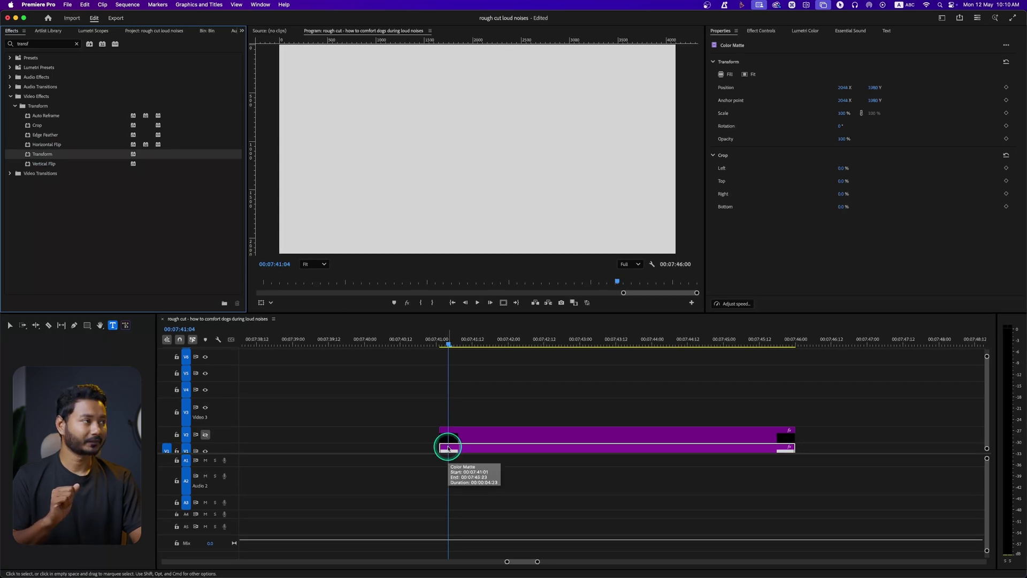
pyautogui.click(761, 30)
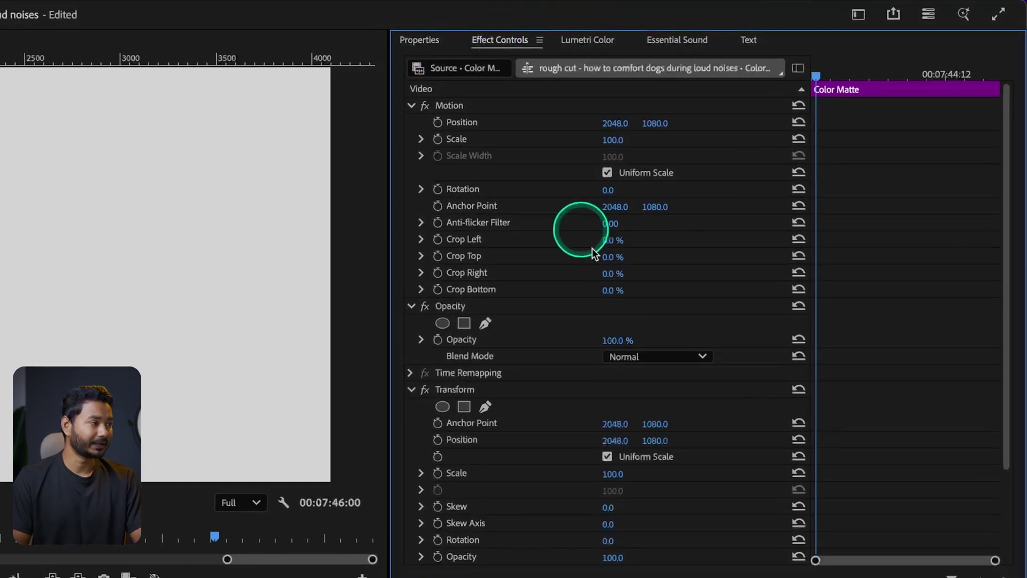
# Add two Transform Position keyframes, with the first at Y 3210 pushing the matte below frame
pyautogui.scroll(-4, 593, 278)
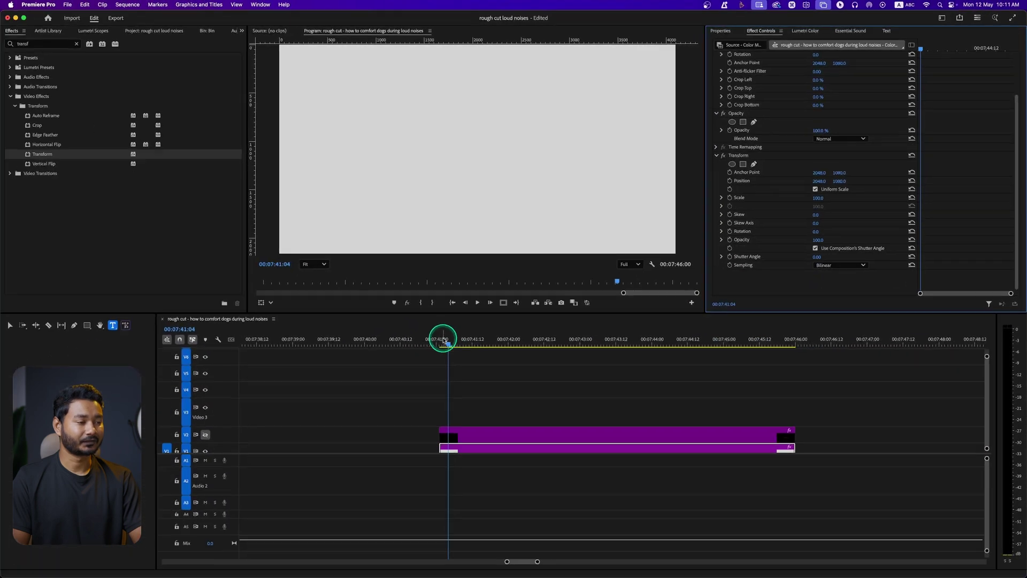
pyautogui.moveTo(442, 340)
pyautogui.mouseDown()
pyautogui.moveTo(452, 348)
pyautogui.moveTo(440, 352)
pyautogui.mouseUp()
pyautogui.click(723, 281)
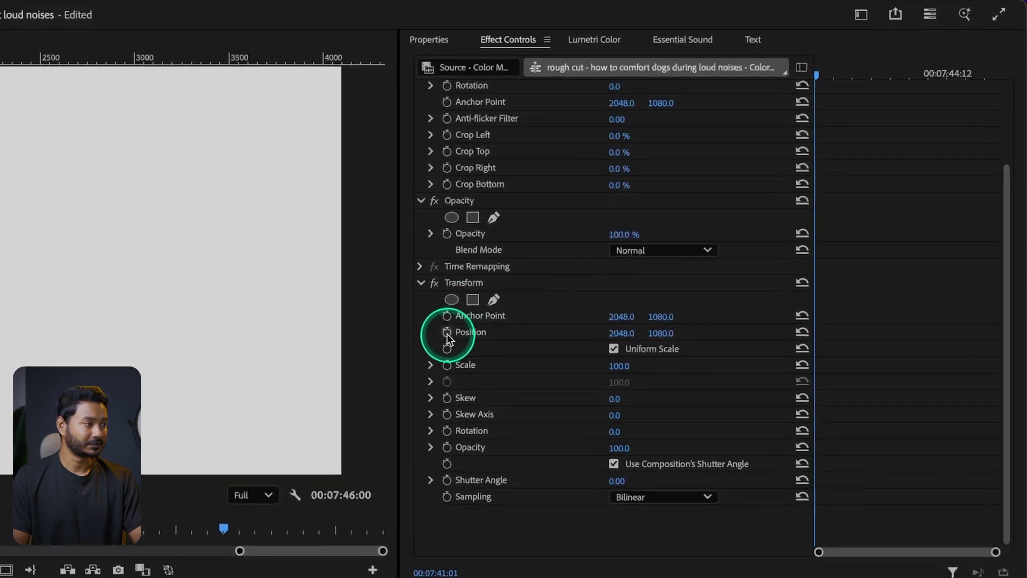
pyautogui.click(729, 180)
pyautogui.moveTo(828, 80); pyautogui.dragTo(848, 79)
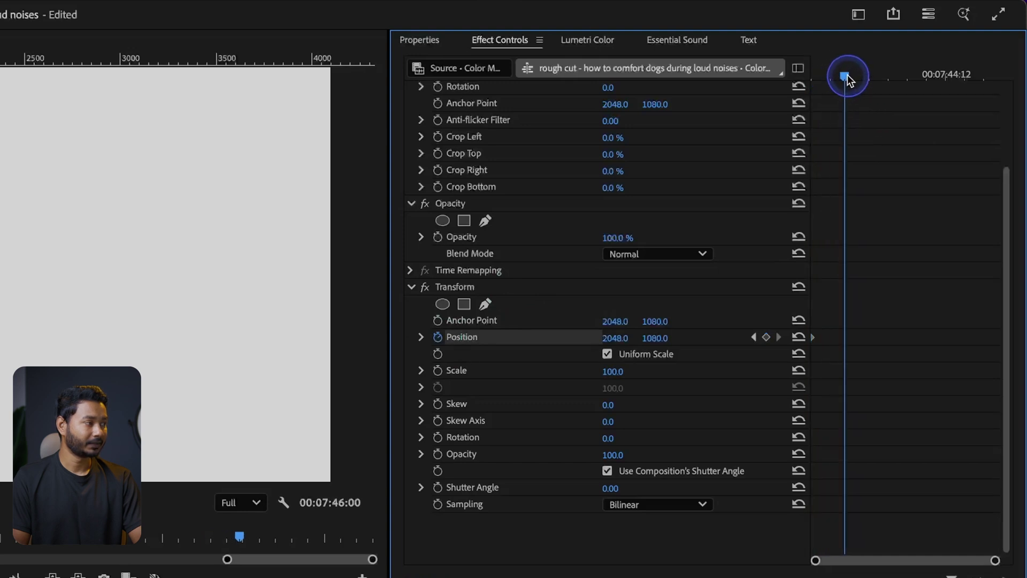
pyautogui.click(766, 337)
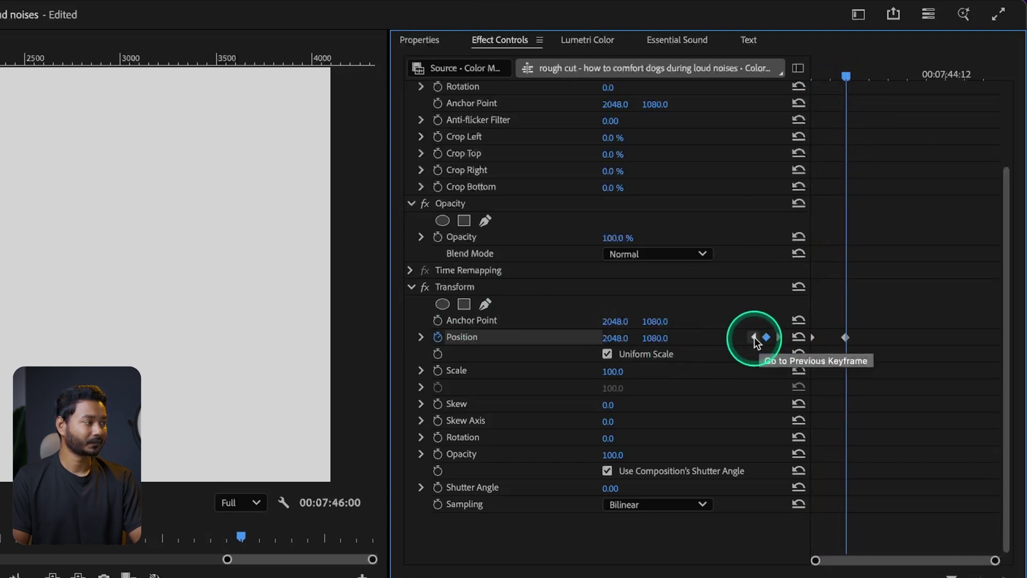
pyautogui.click(754, 339)
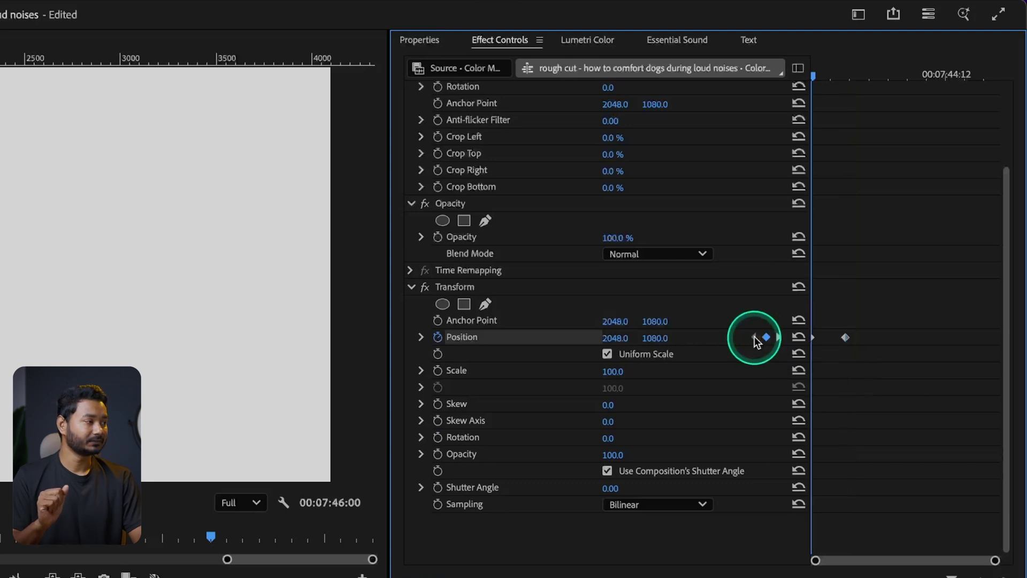
pyautogui.moveTo(654, 338); pyautogui.dragTo(662, 342)
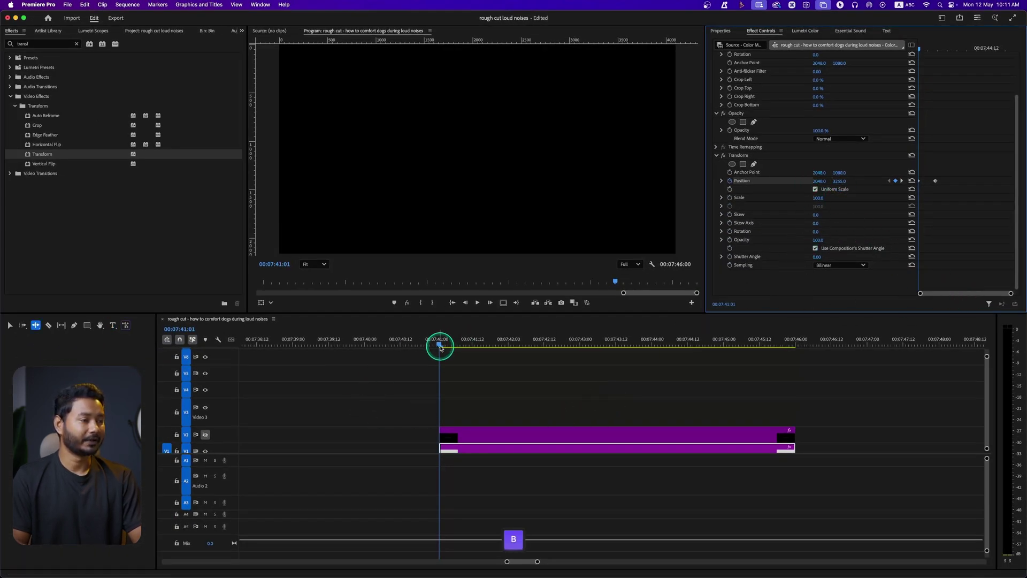
# Preview the rise, then turn off Use Composition's Shutter Angle and set Shutter Angle to 180
pyautogui.press('space')
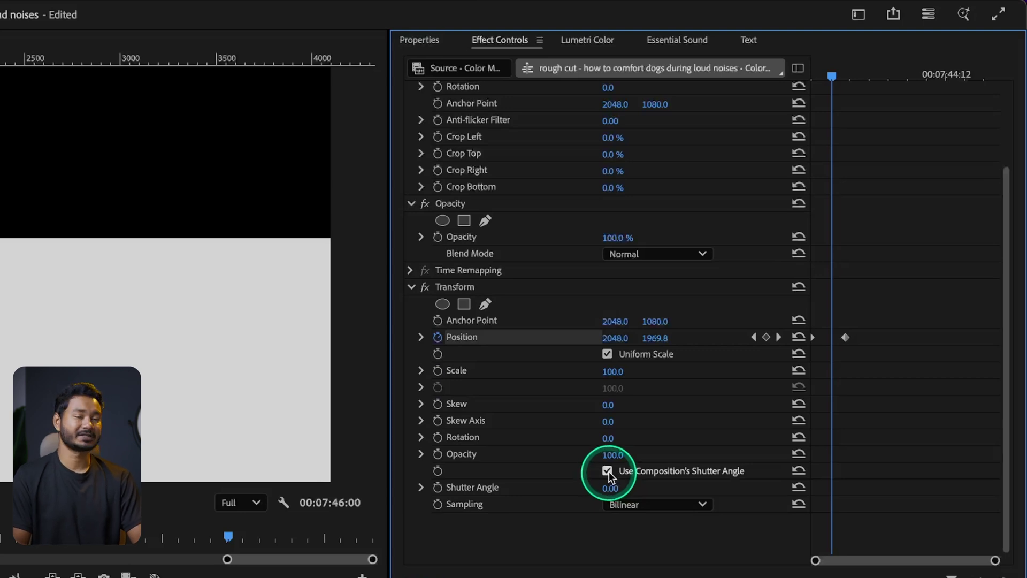
pyautogui.click(609, 471)
pyautogui.moveTo(608, 487); pyautogui.dragTo(612, 488)
pyautogui.click(622, 487)
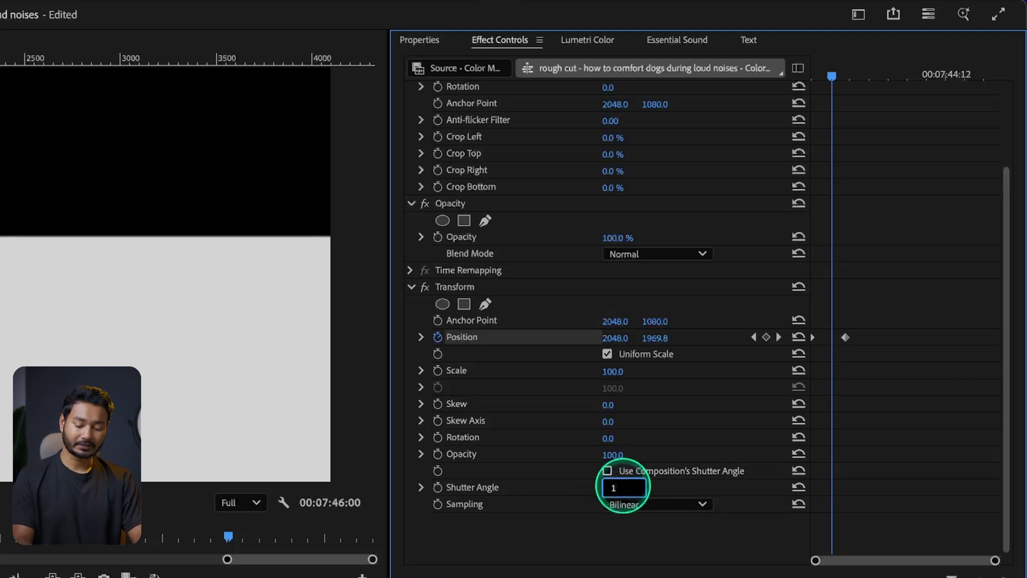
pyautogui.write('180')
pyautogui.press('Return')
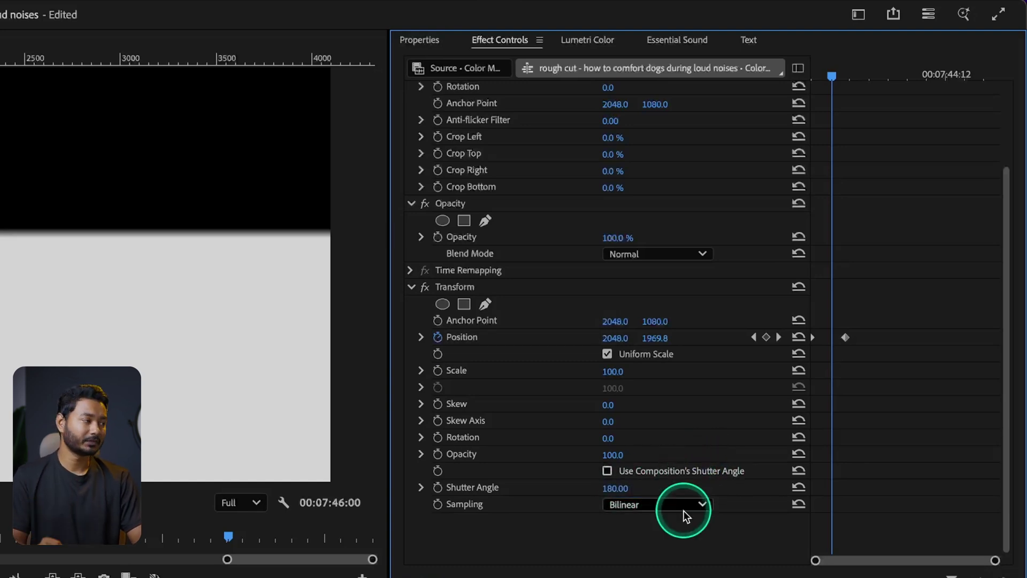
# Raise the Shutter Angle to about 320 and replay from the clip start to check the blur
pyautogui.moveTo(621, 495); pyautogui.dragTo(664, 491)
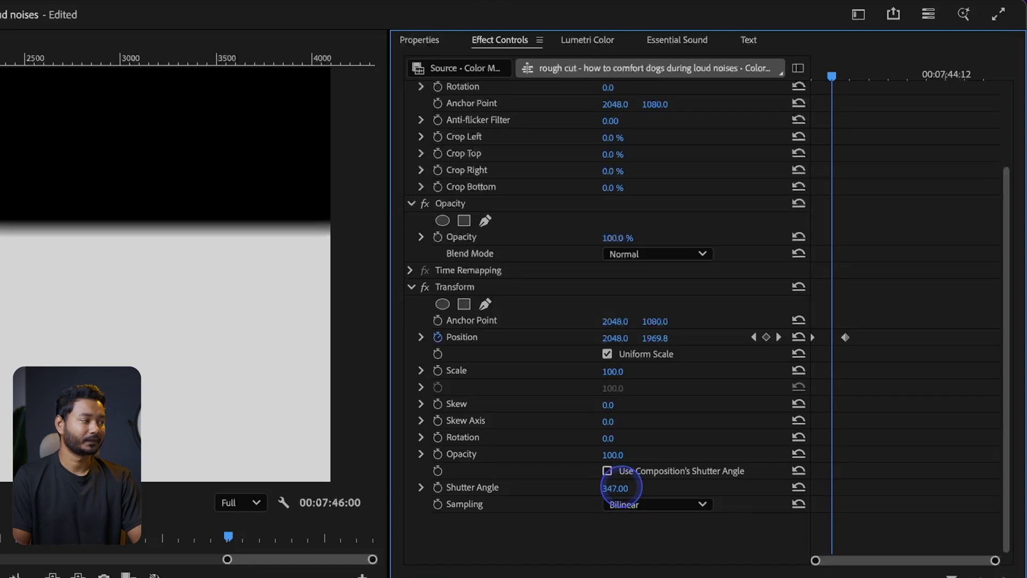
pyautogui.moveTo(621, 488); pyautogui.dragTo(623, 487)
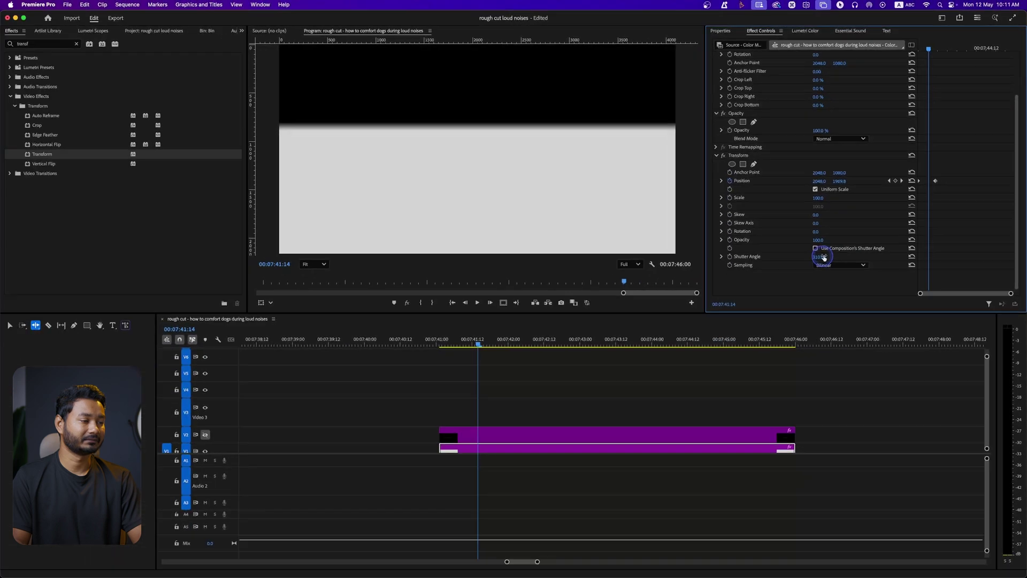
pyautogui.moveTo(457, 333); pyautogui.dragTo(440, 341)
pyautogui.press('space')
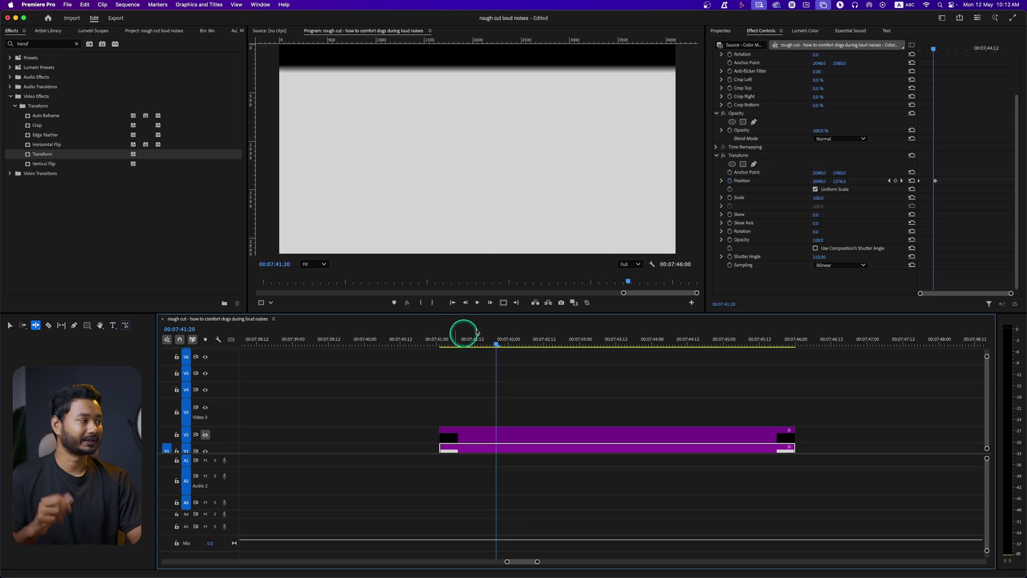
# In maximized Effect Controls, set ease-in and ease-out temporal interpolation on both Position keyframes
pyautogui.doubleClick(760, 32)
pyautogui.moveTo(447, 265); pyautogui.dragTo(425, 198)
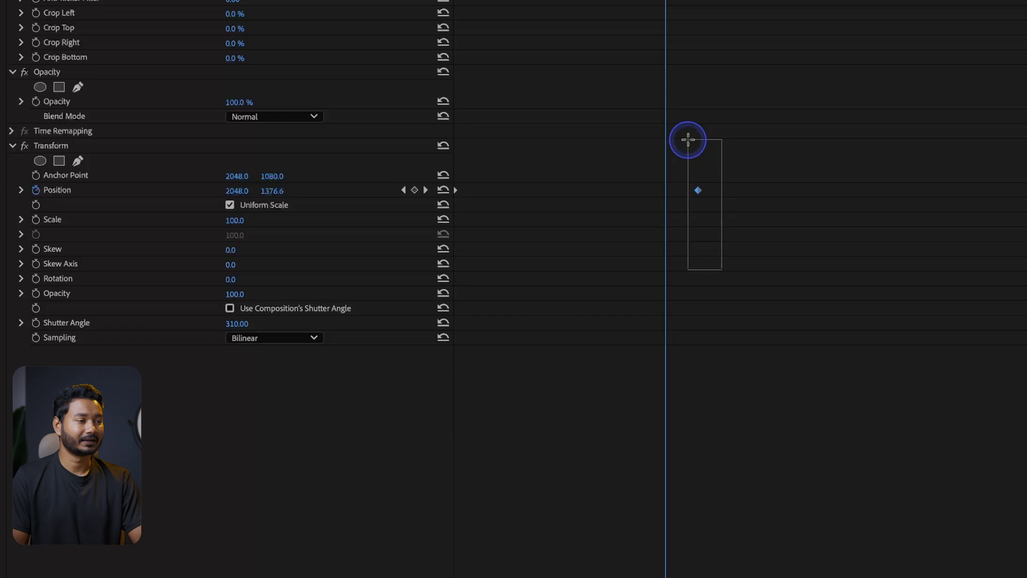
pyautogui.rightClick(699, 191)
pyautogui.moveTo(767, 324)
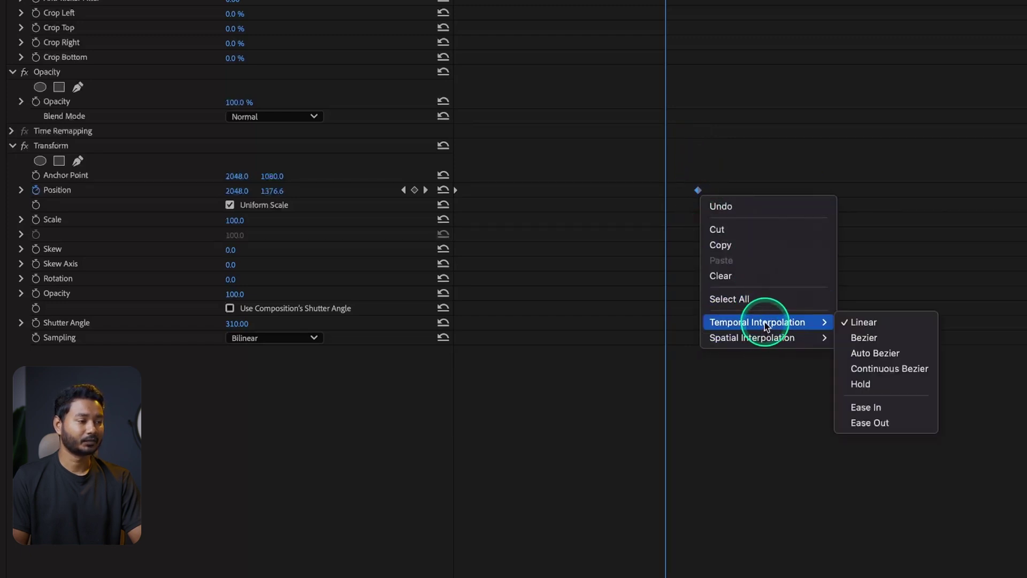
pyautogui.click(888, 407)
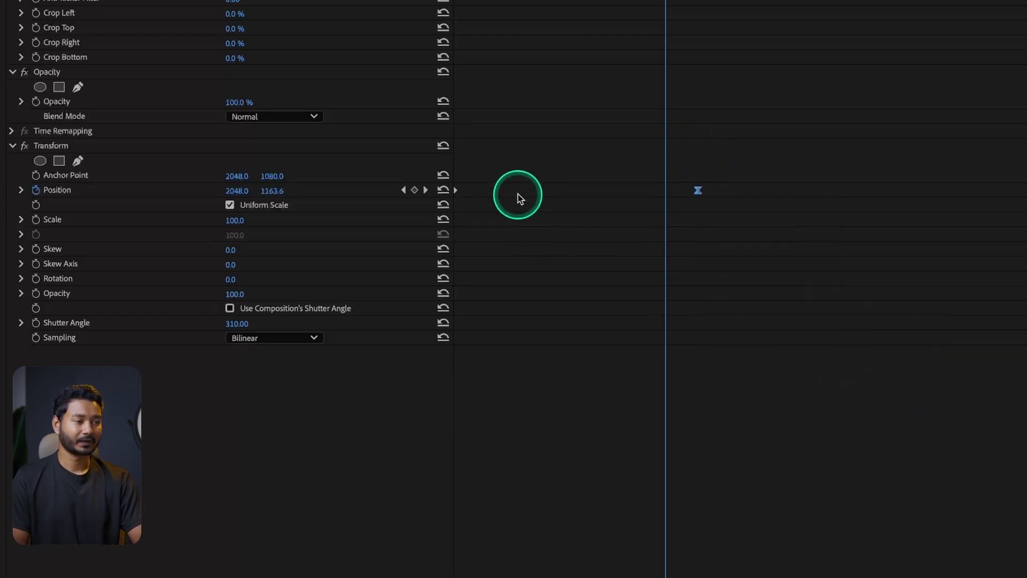
pyautogui.rightClick(457, 190)
pyautogui.moveTo(518, 321)
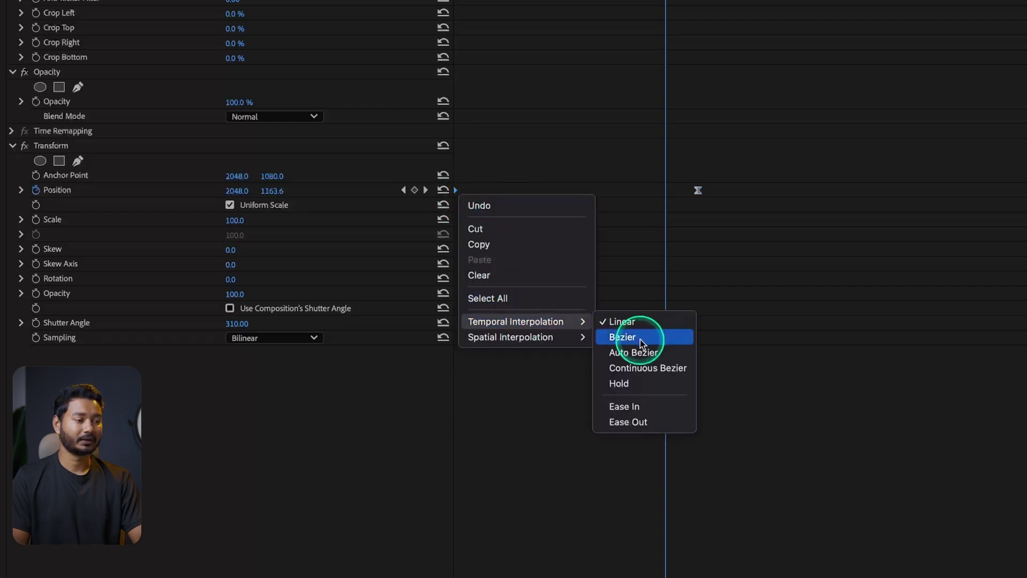
pyautogui.click(649, 422)
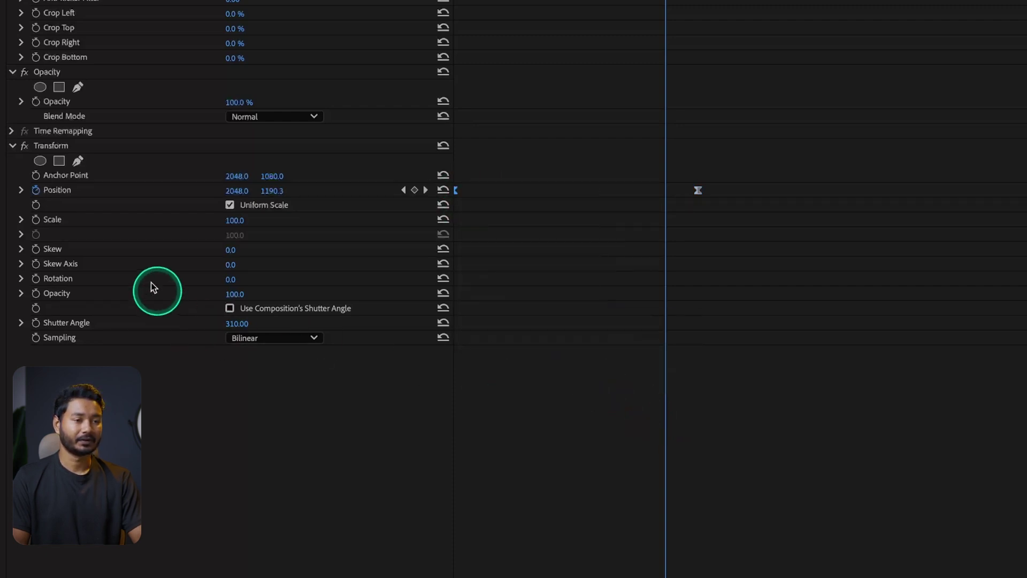
# Drag the velocity-graph Bezier handles so the speed peaks early and tapers off
pyautogui.moveTo(670, 233); pyautogui.dragTo(601, 242)
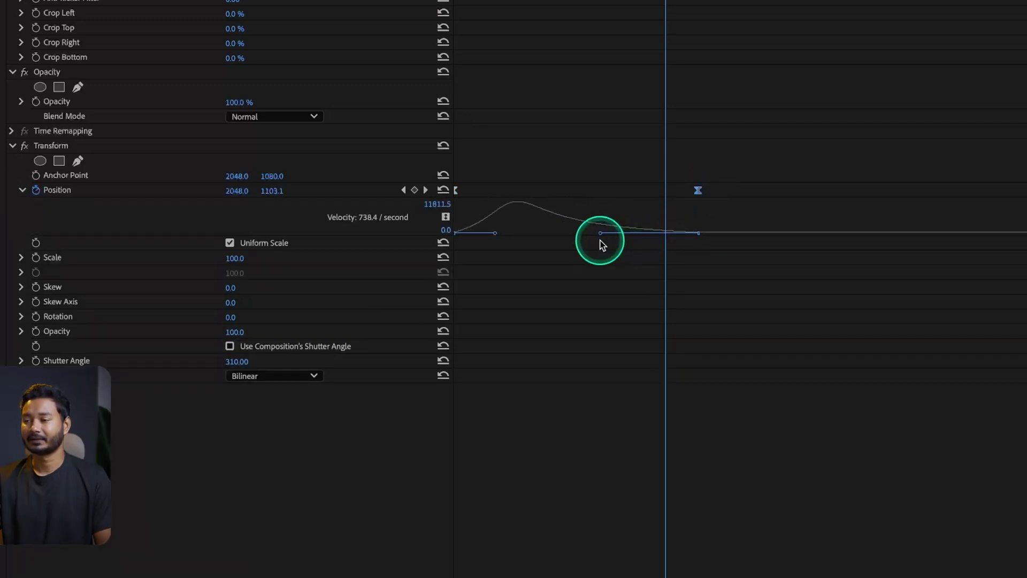
pyautogui.click(496, 237)
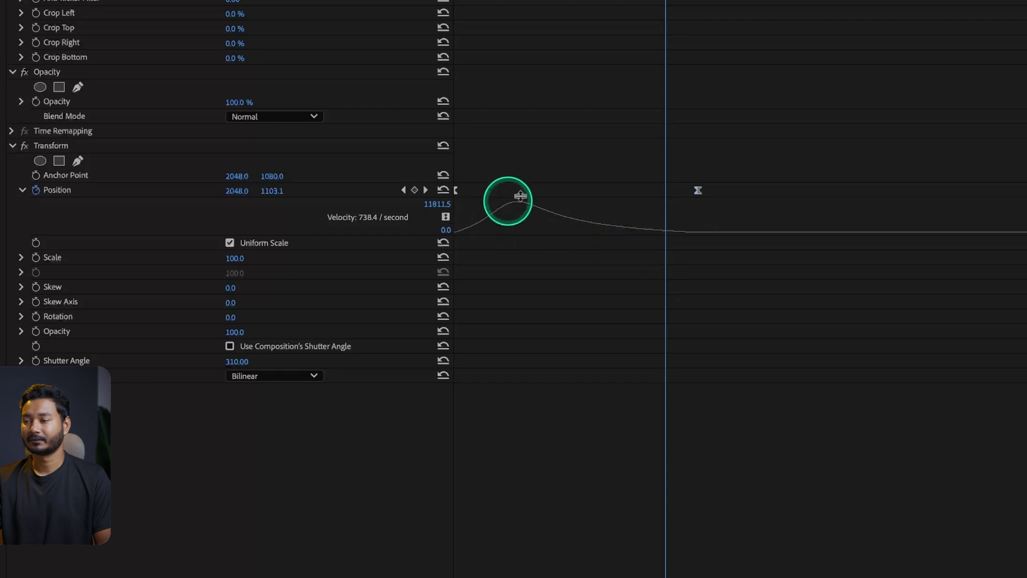
pyautogui.moveTo(494, 235); pyautogui.dragTo(605, 231)
pyautogui.click(598, 234)
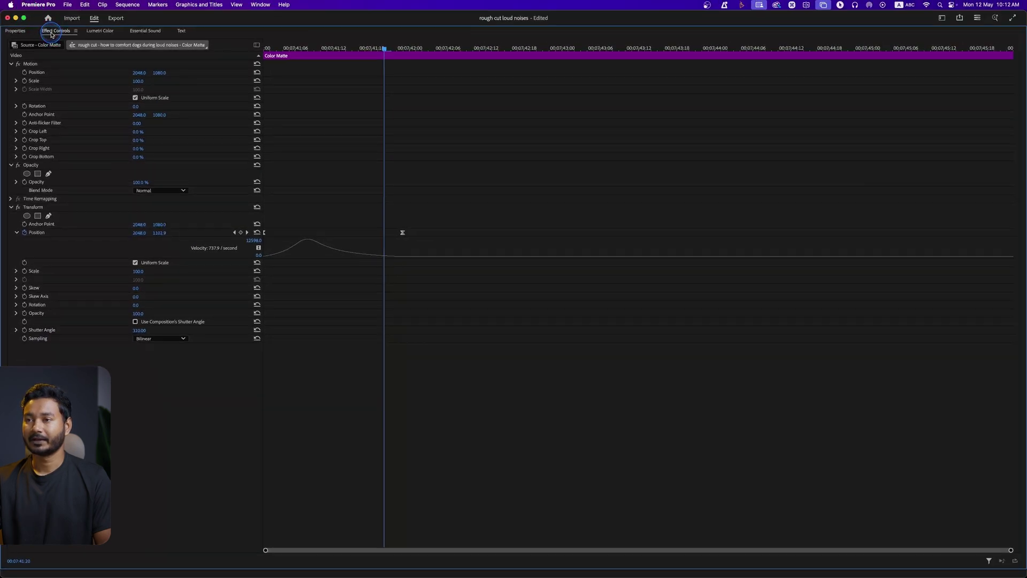
# Restore the panel layout, replay the eased slide-up twice, and turn the V2 title track back on
pyautogui.doubleClick(53, 31)
pyautogui.click(441, 344)
pyautogui.press('space')
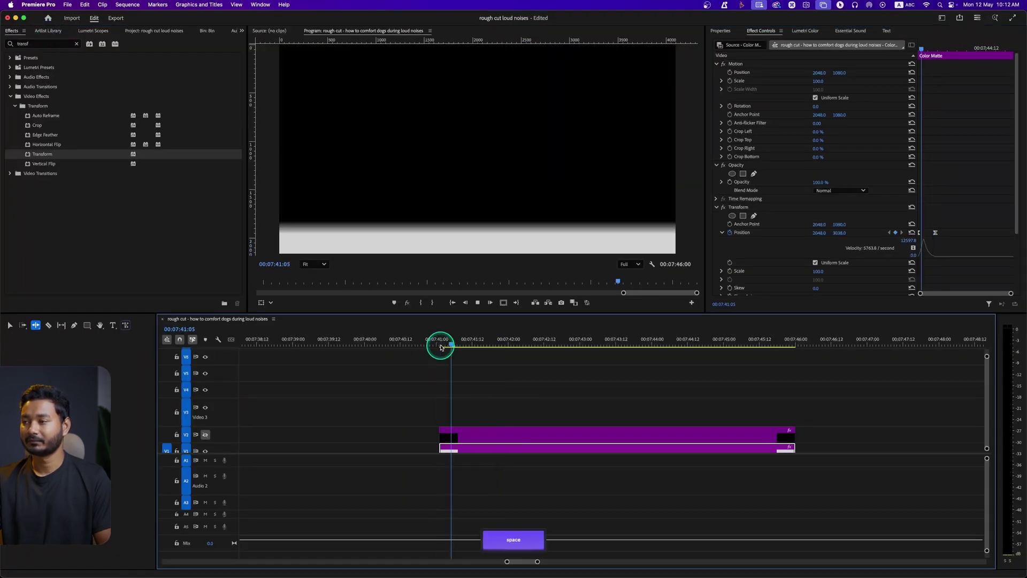
pyautogui.click(441, 345)
pyautogui.press('space')
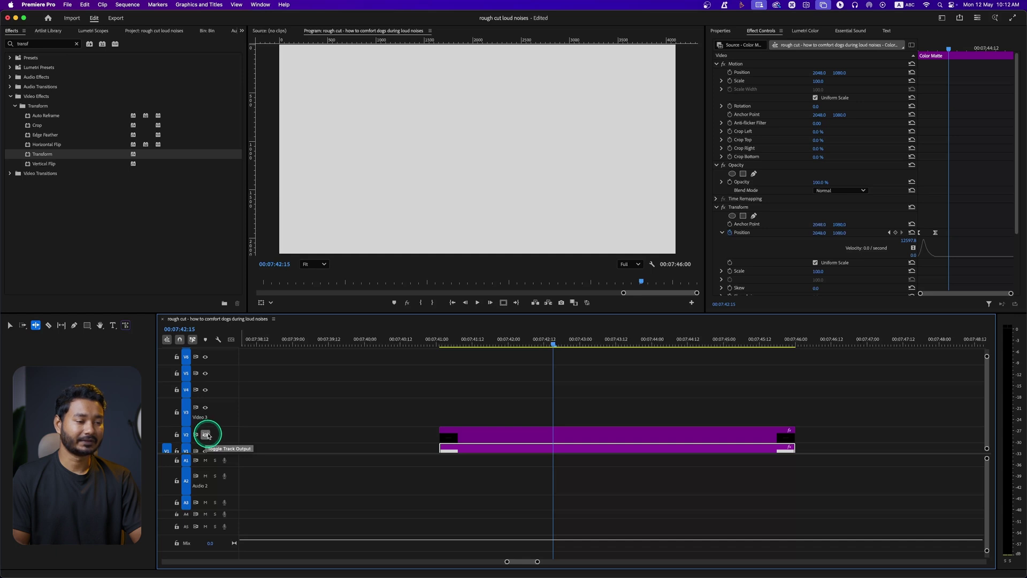
pyautogui.click(206, 435)
pyautogui.moveTo(461, 348)
pyautogui.mouseDown()
pyautogui.moveTo(450, 347)
pyautogui.moveTo(474, 347)
pyautogui.moveTo(443, 352)
pyautogui.moveTo(469, 350)
pyautogui.mouseUp()
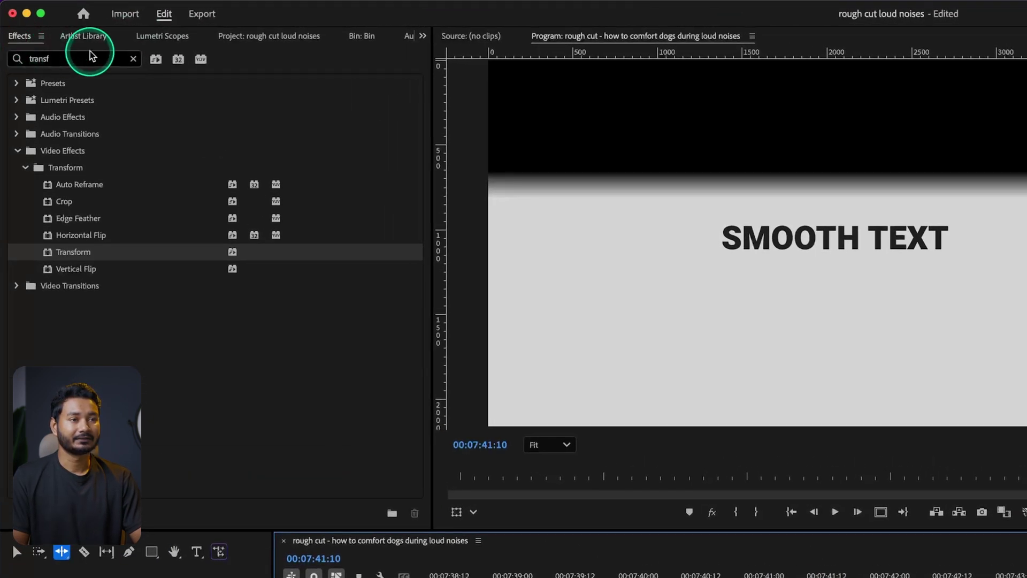
# Apply the Transform effect to the SMOOTH TEXT clip on V2 and show it in Effect Controls
pyautogui.moveTo(105, 248); pyautogui.dragTo(514, 439)
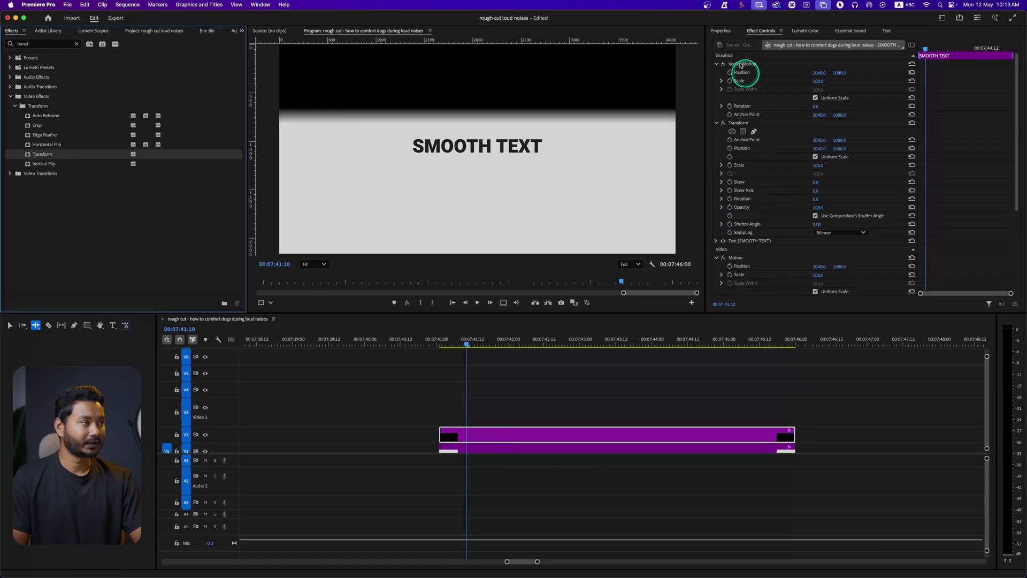
pyautogui.click(725, 35)
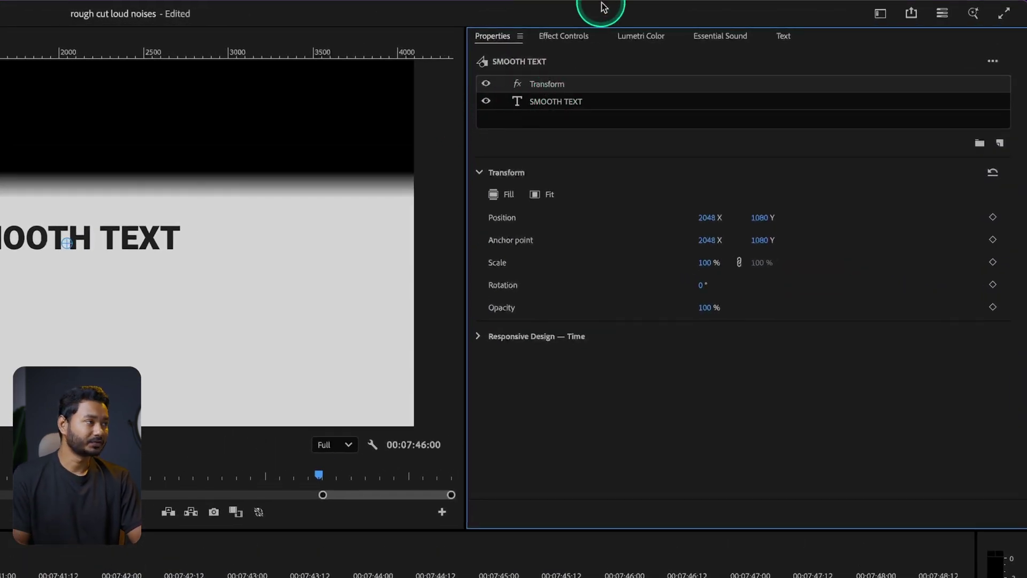
pyautogui.click(585, 32)
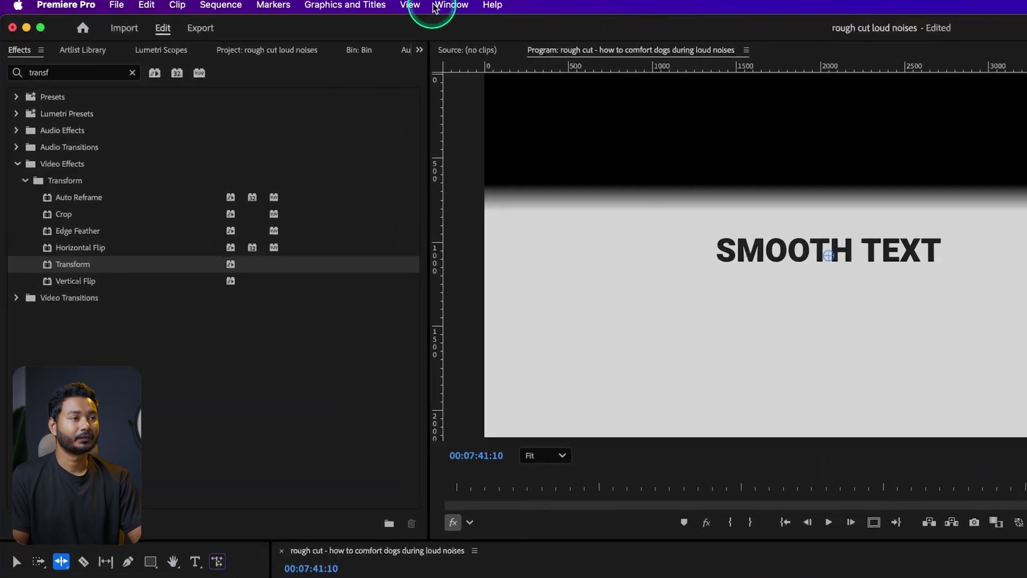
pyautogui.click(289, 5)
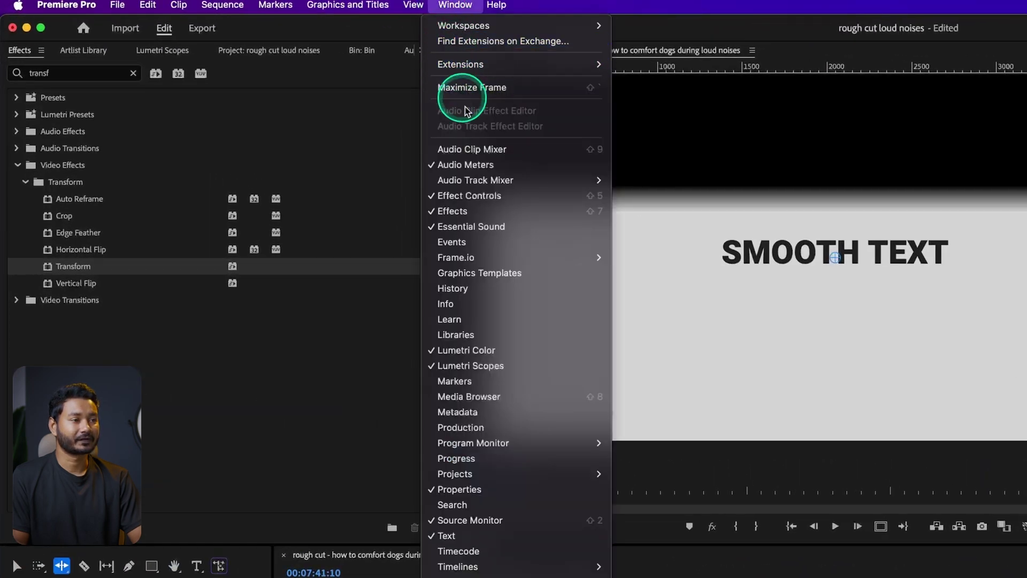
pyautogui.click(470, 196)
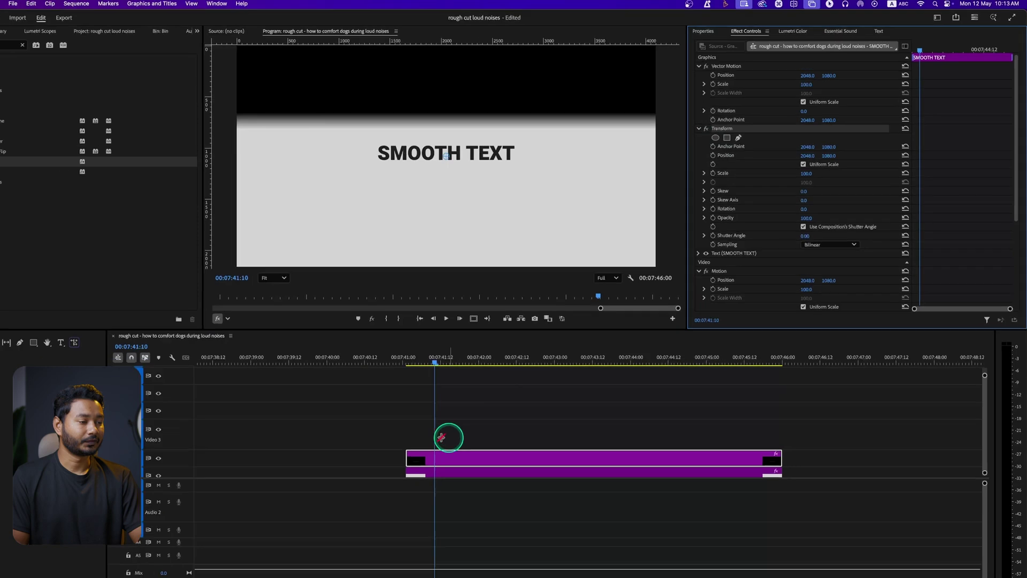
# Nudge the SMOOTH TEXT clip about 3 frames later, to about 00:07:41:09, and scrub to check
pyautogui.moveTo(476, 434); pyautogui.dragTo(508, 432)
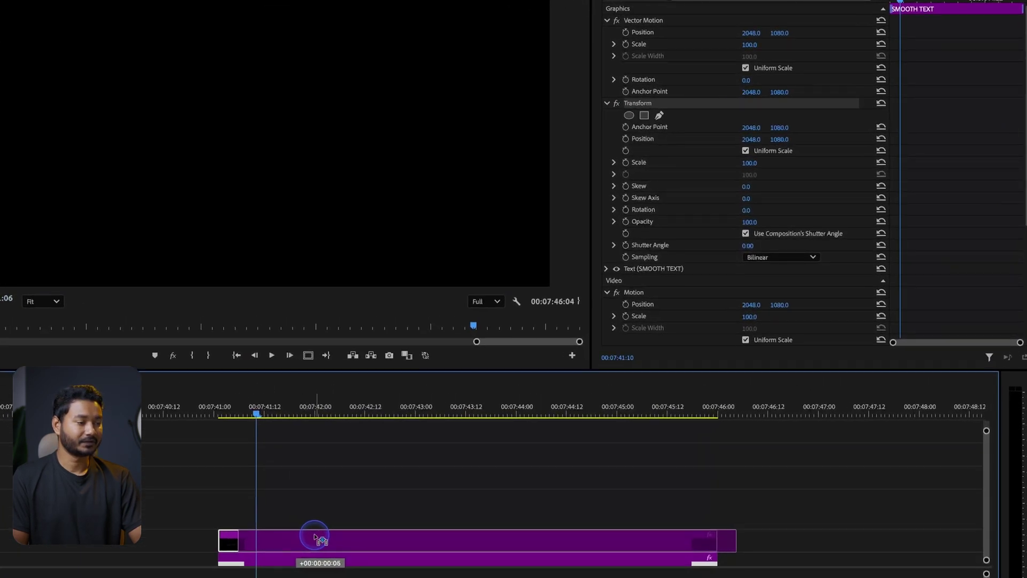
pyautogui.moveTo(316, 538); pyautogui.dragTo(316, 538)
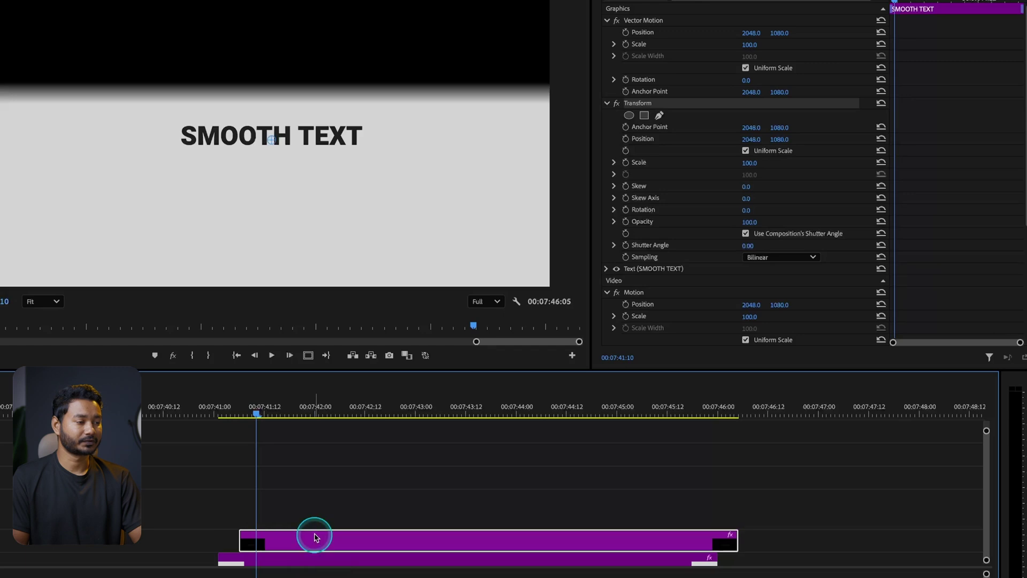
pyautogui.moveTo(244, 420)
pyautogui.mouseDown()
pyautogui.moveTo(231, 419)
pyautogui.moveTo(244, 422)
pyautogui.mouseUp()
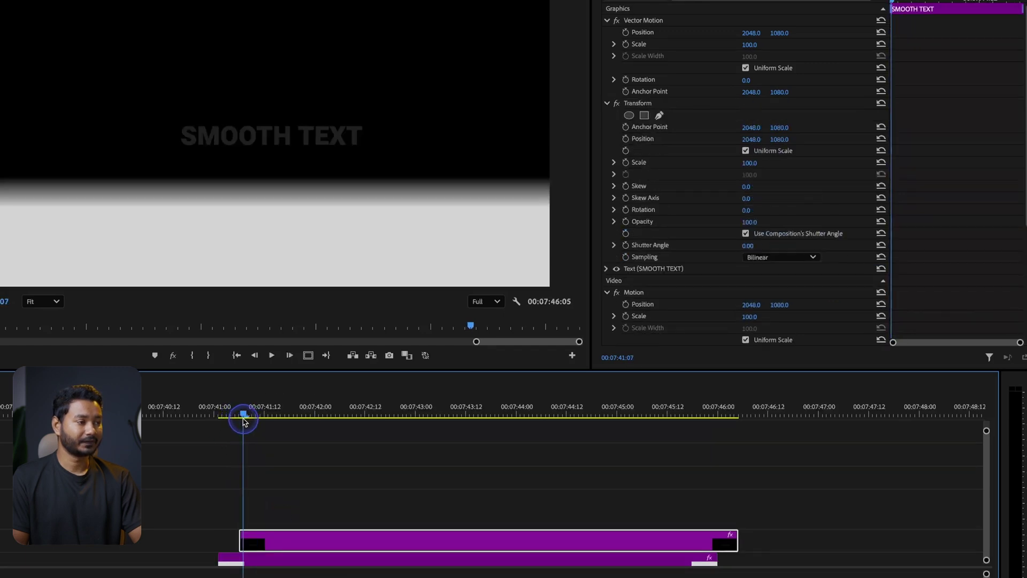
pyautogui.moveTo(273, 538); pyautogui.dragTo(285, 544)
pyautogui.hotkey('alt', 'Right')
pyautogui.hotkey('alt', 'Right')
pyautogui.hotkey('alt', 'Right')
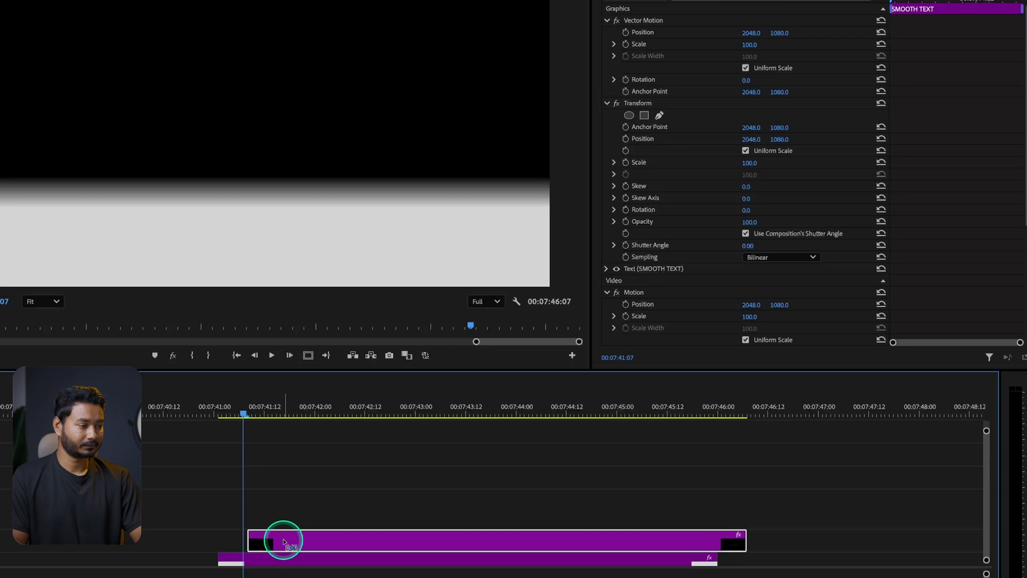
pyautogui.moveTo(278, 415)
pyautogui.mouseDown()
pyautogui.moveTo(300, 420)
pyautogui.moveTo(265, 417)
pyautogui.mouseUp()
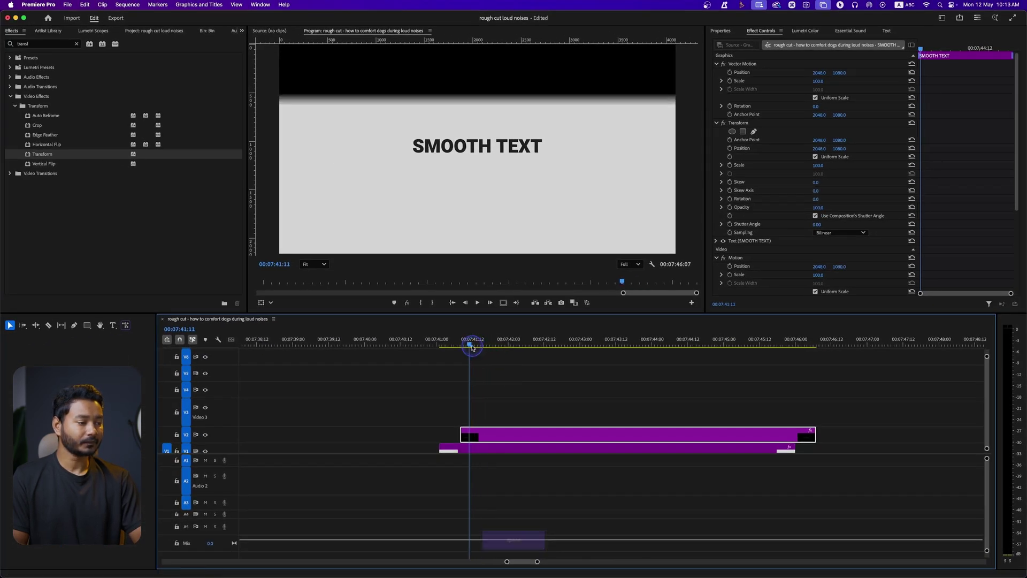
pyautogui.moveTo(473, 347); pyautogui.dragTo(463, 351)
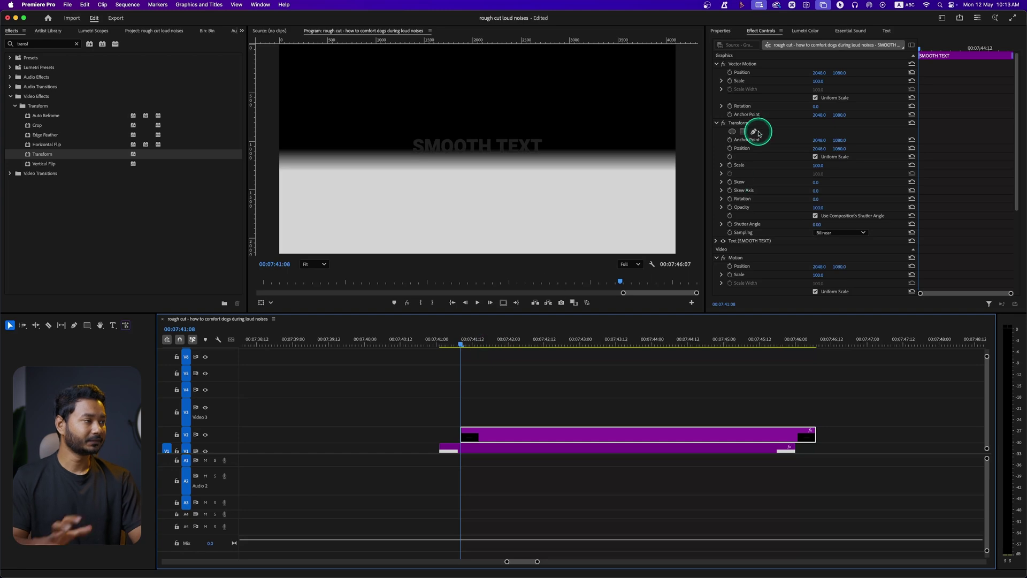
# Enable Position and Opacity keyframing and add ending keyframes where the text settles
pyautogui.click(730, 148)
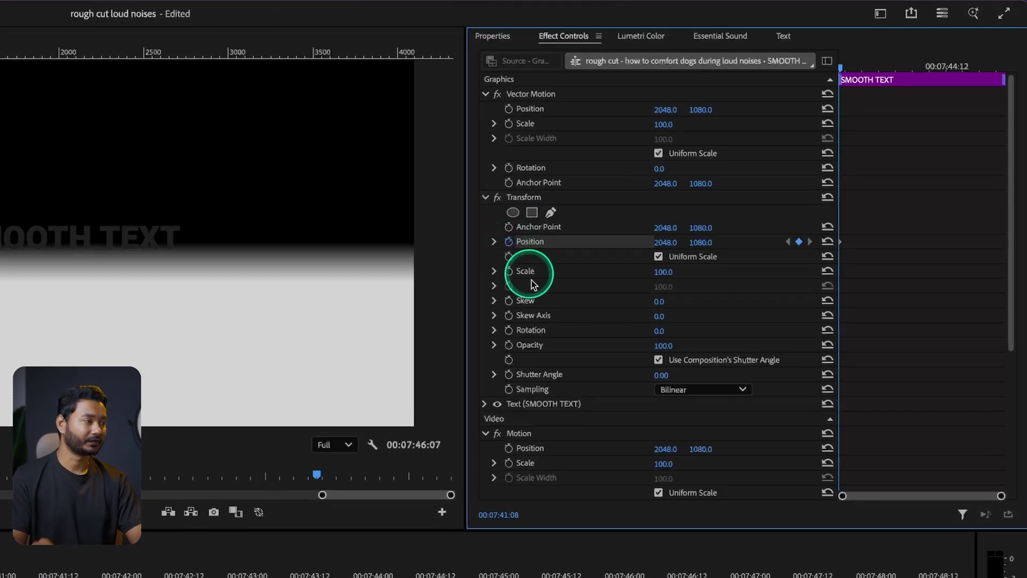
pyautogui.click(510, 347)
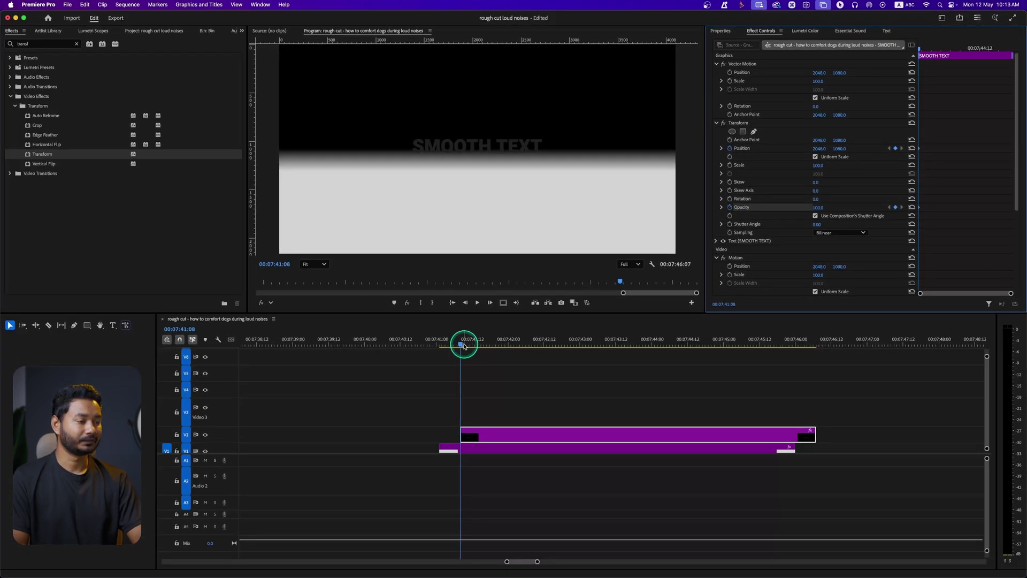
pyautogui.moveTo(468, 345); pyautogui.dragTo(499, 347)
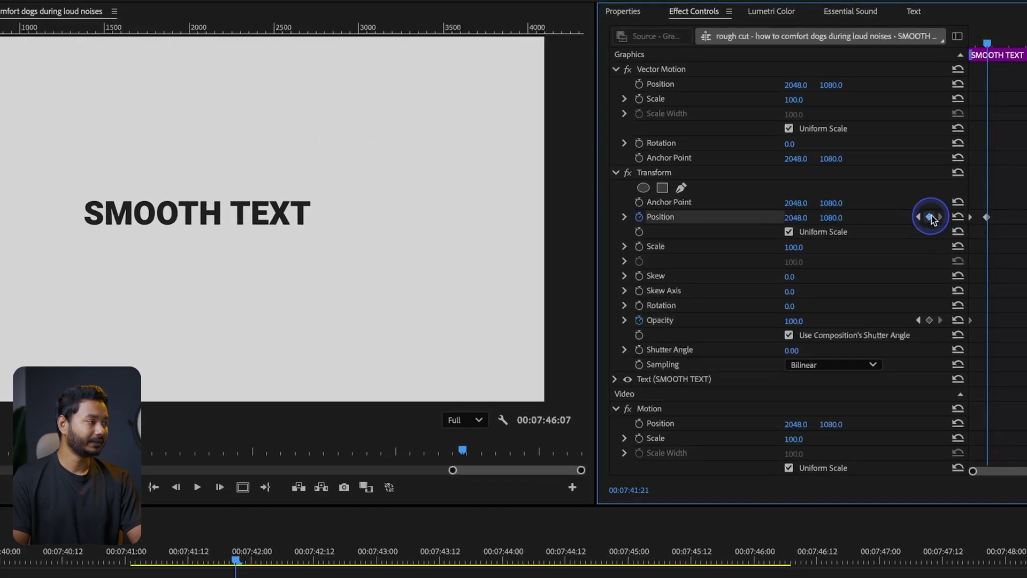
pyautogui.click(895, 148)
pyautogui.click(929, 320)
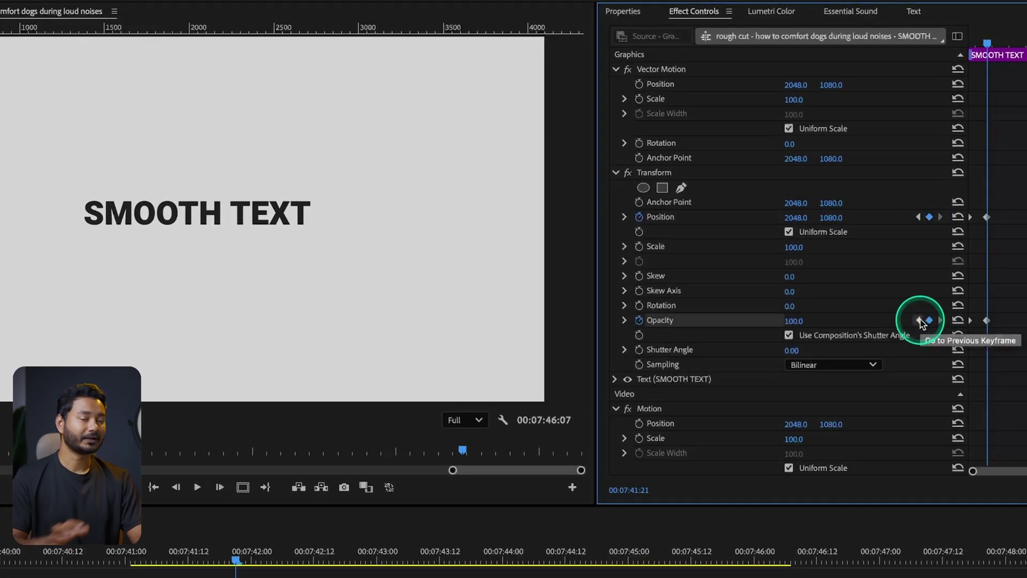
# At the first keyframe, set Position Y to 1411 and Opacity to 0
pyautogui.click(919, 321)
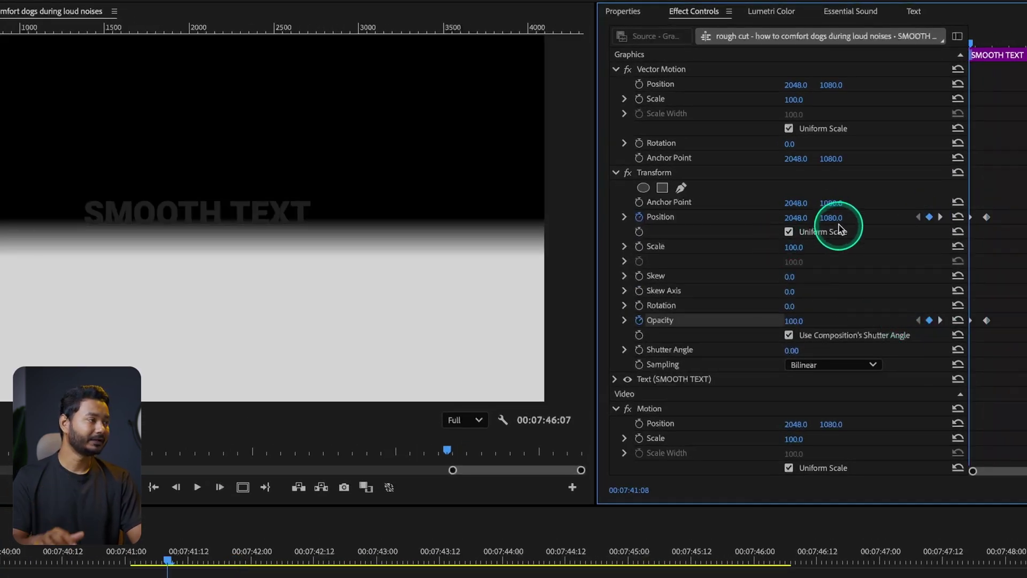
pyautogui.moveTo(831, 217); pyautogui.dragTo(835, 217)
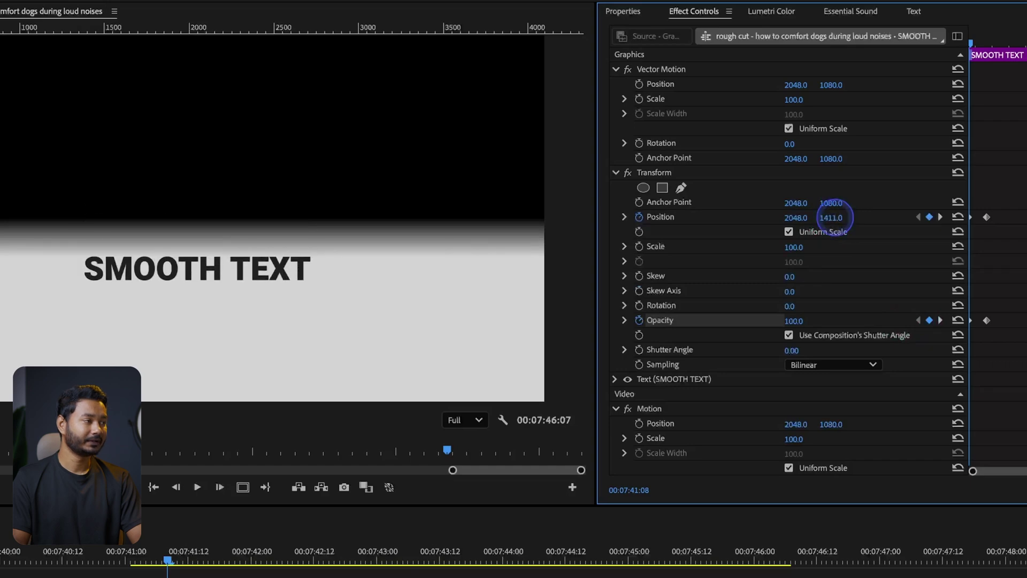
pyautogui.moveTo(799, 320); pyautogui.dragTo(786, 321)
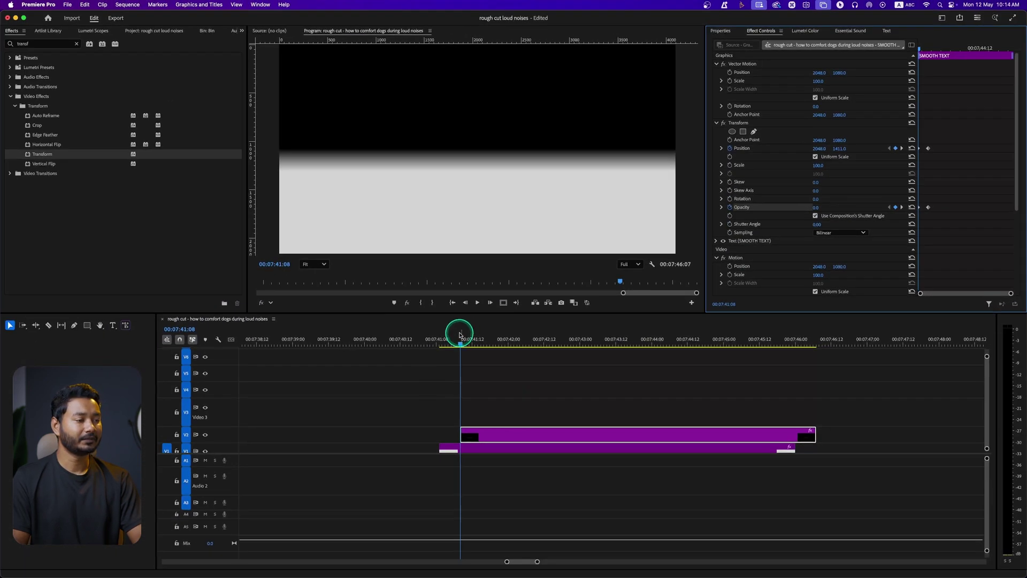
pyautogui.moveTo(460, 336); pyautogui.dragTo(444, 349)
# Preview the SMOOTH TEXT slide-up and fade-in animation
pyautogui.press('space')
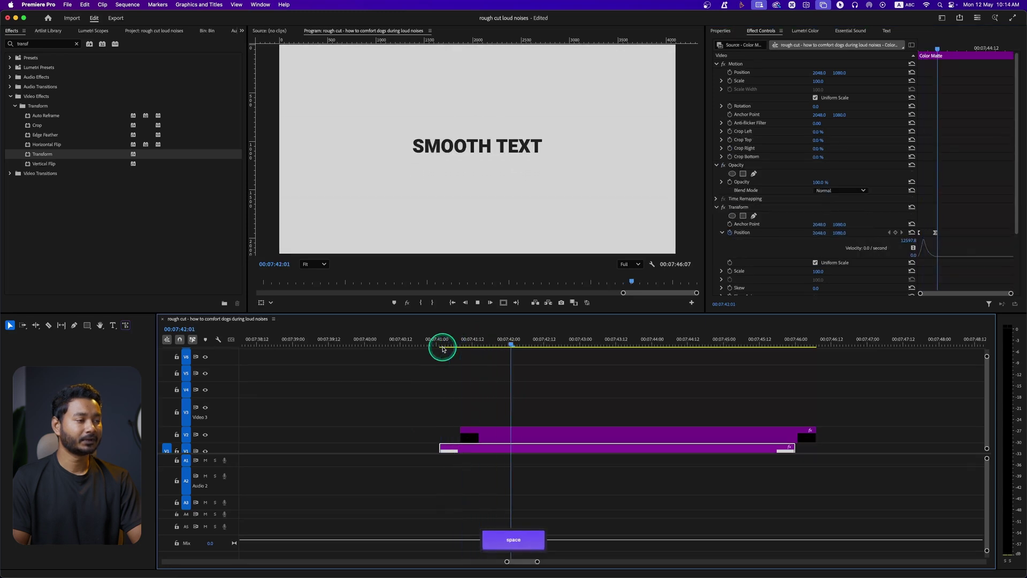
pyautogui.click(445, 343)
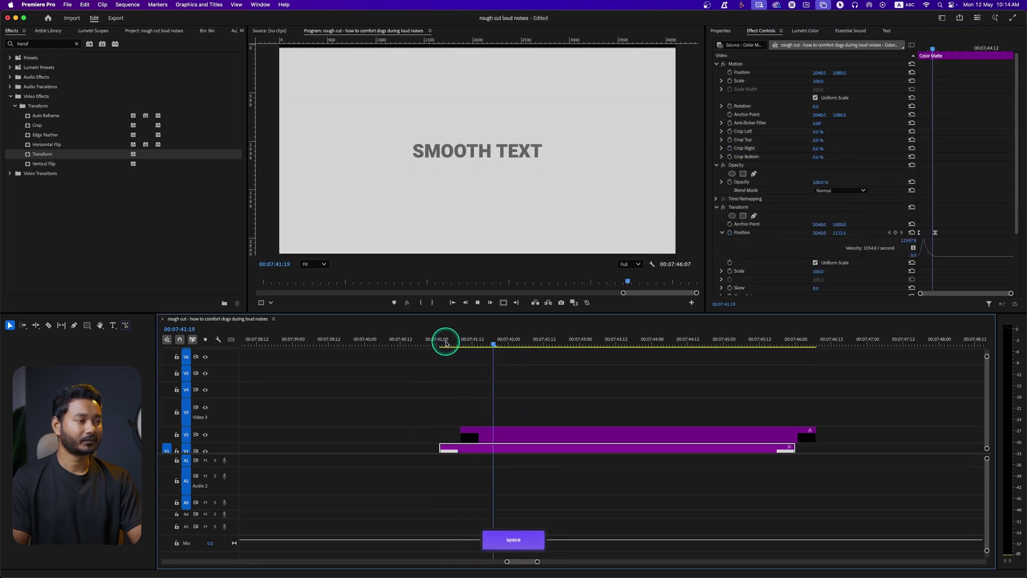
pyautogui.press('space')
pyautogui.click(451, 342)
pyautogui.press('space')
pyautogui.press('space')
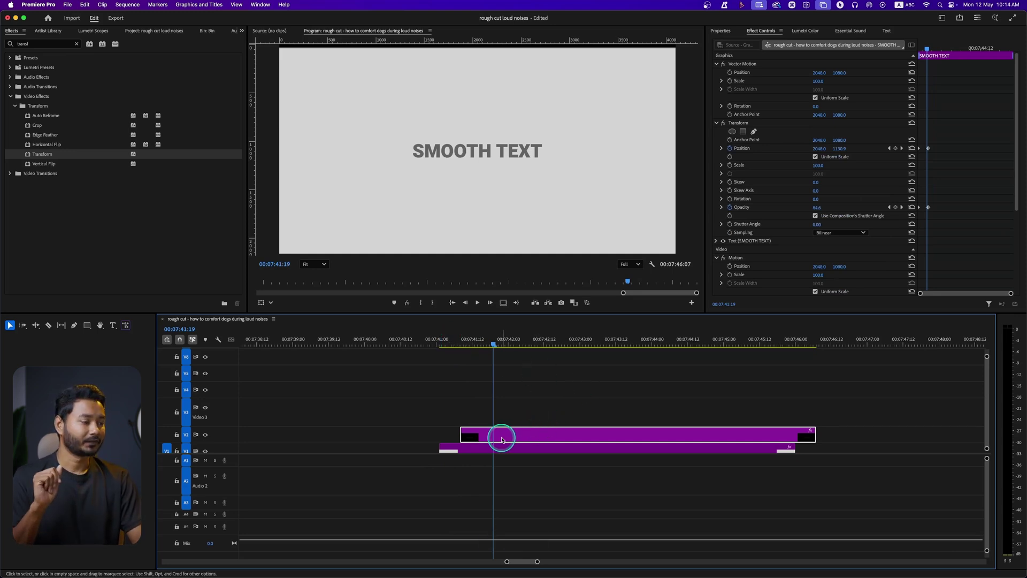
# Maximize Effect Controls and apply Ease In to the ending Position and Opacity keyframes
pyautogui.click(769, 32)
pyautogui.doubleClick(769, 32)
pyautogui.click(969, 270)
pyautogui.moveTo(977, 123); pyautogui.dragTo(941, 184)
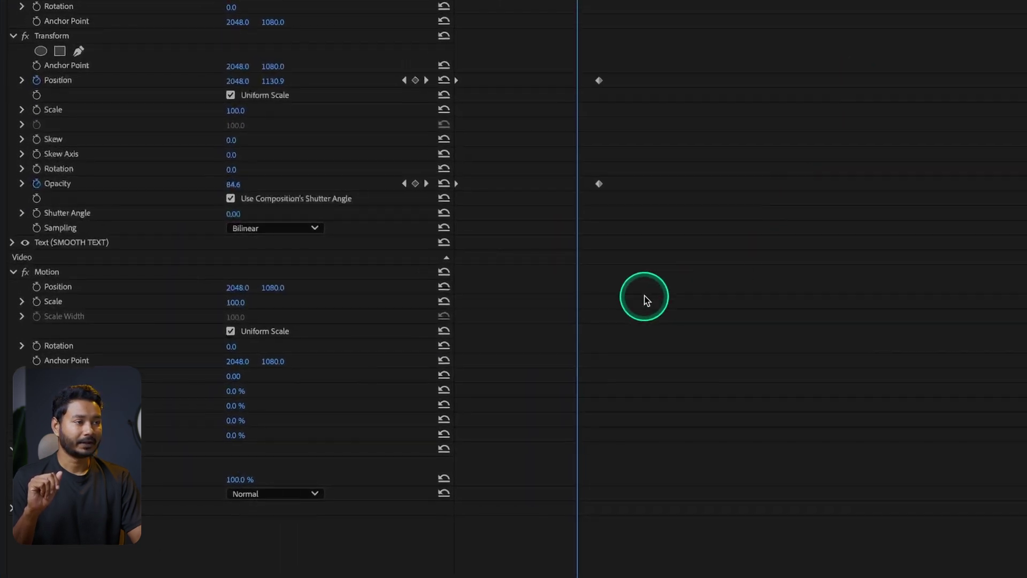
pyautogui.moveTo(622, 152); pyautogui.dragTo(559, 256)
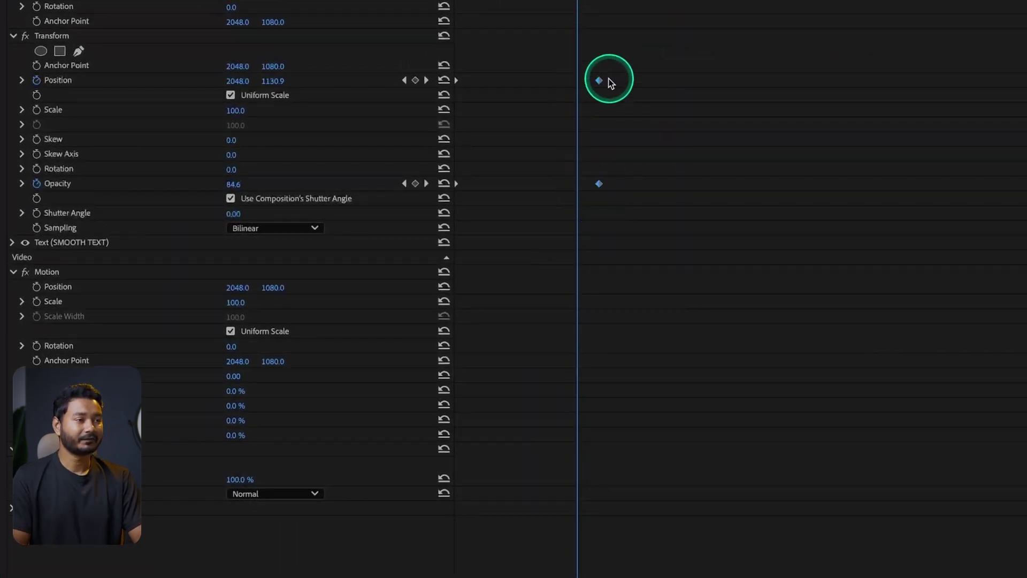
pyautogui.rightClick(602, 83)
pyautogui.moveTo(673, 209)
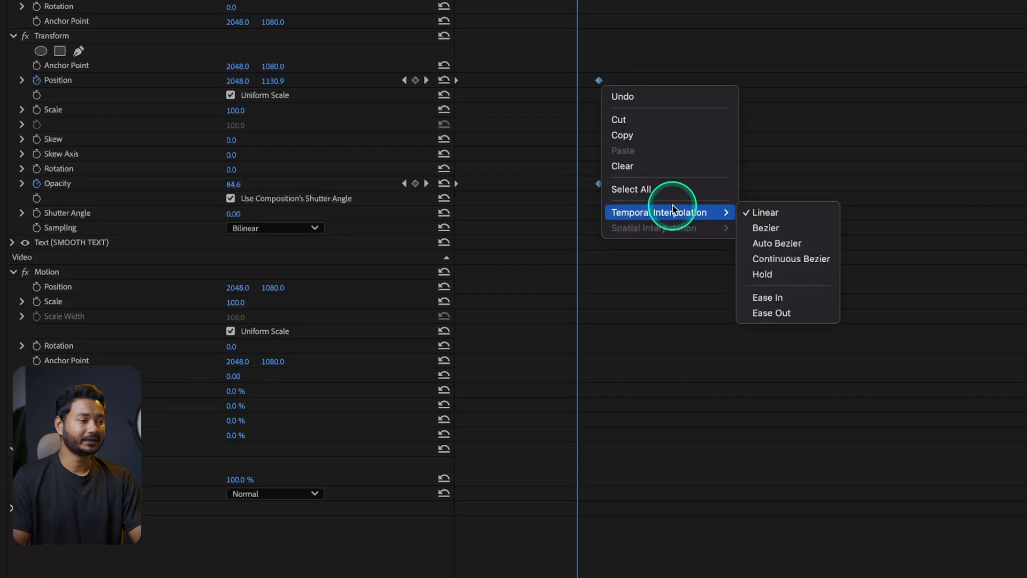
pyautogui.click(801, 298)
# Apply Ease Out to the starting Position and Opacity keyframes, then restore the workspace
pyautogui.moveTo(531, 28); pyautogui.dragTo(428, 227)
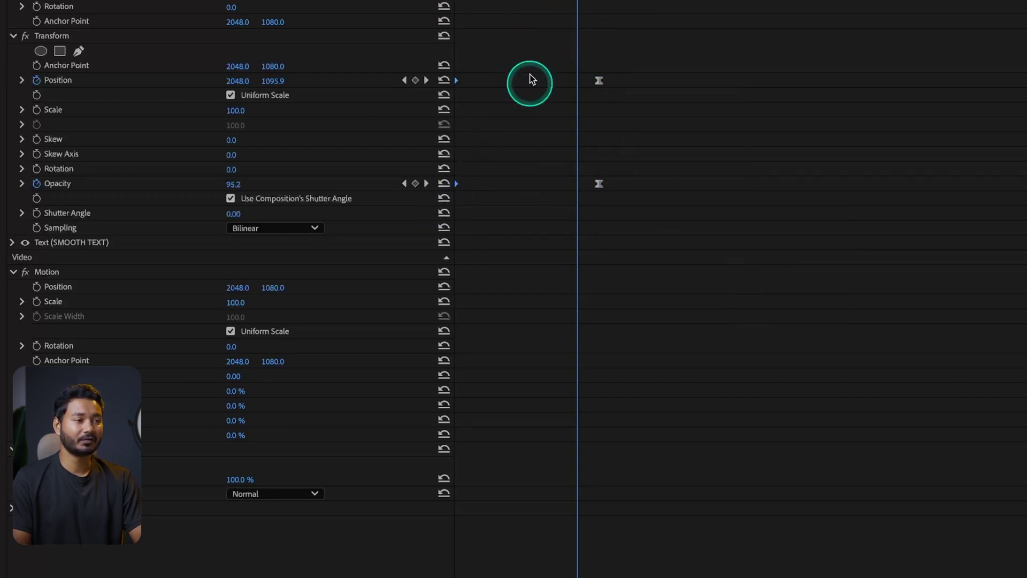
pyautogui.rightClick(458, 81)
pyautogui.moveTo(574, 214)
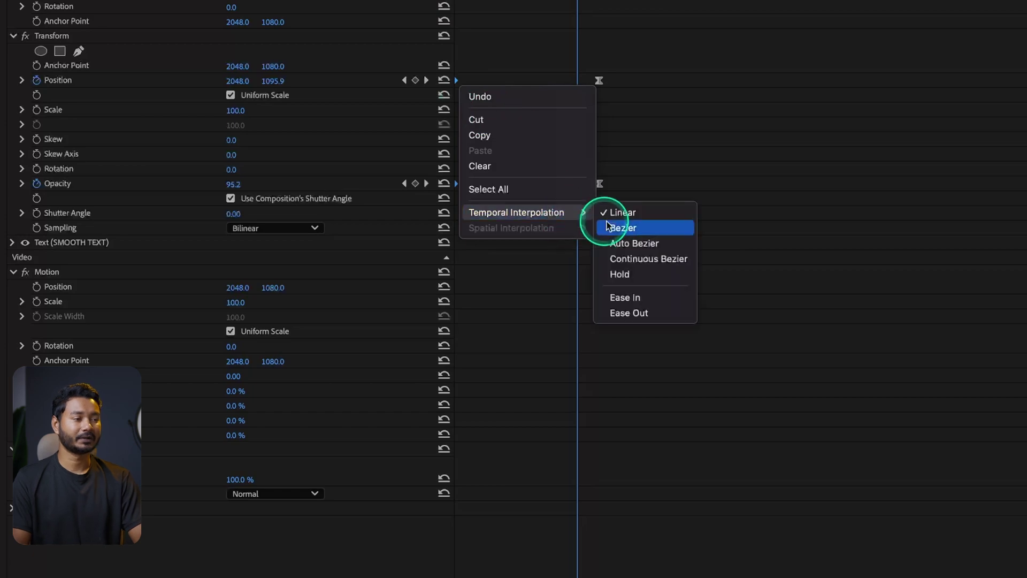
pyautogui.click(685, 311)
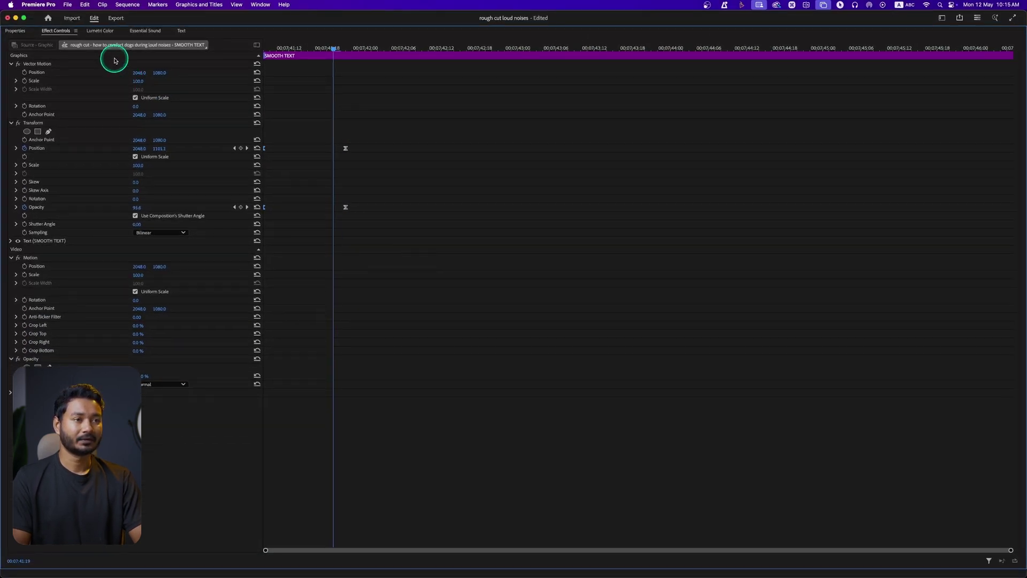
pyautogui.doubleClick(47, 31)
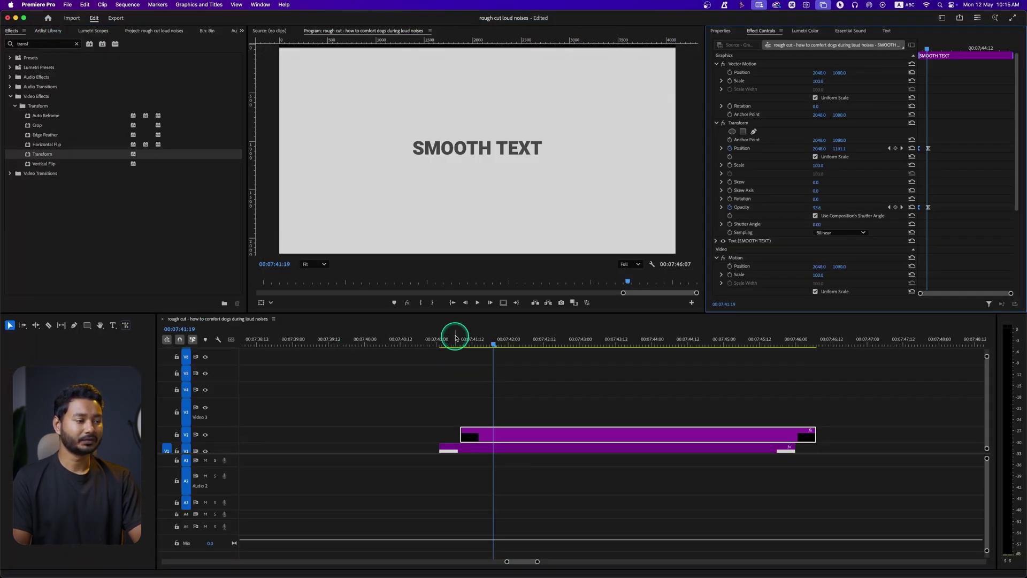
# Preview the eased animation, then expand the Position and Opacity speed graphs in maximized Effect Controls
pyautogui.click(455, 338)
pyautogui.press('space')
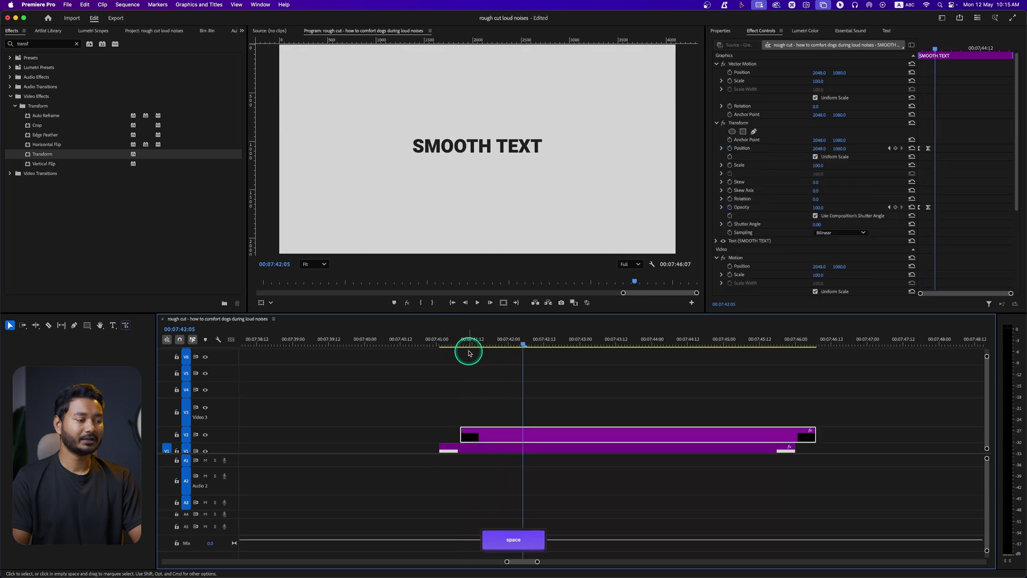
pyautogui.click(763, 32)
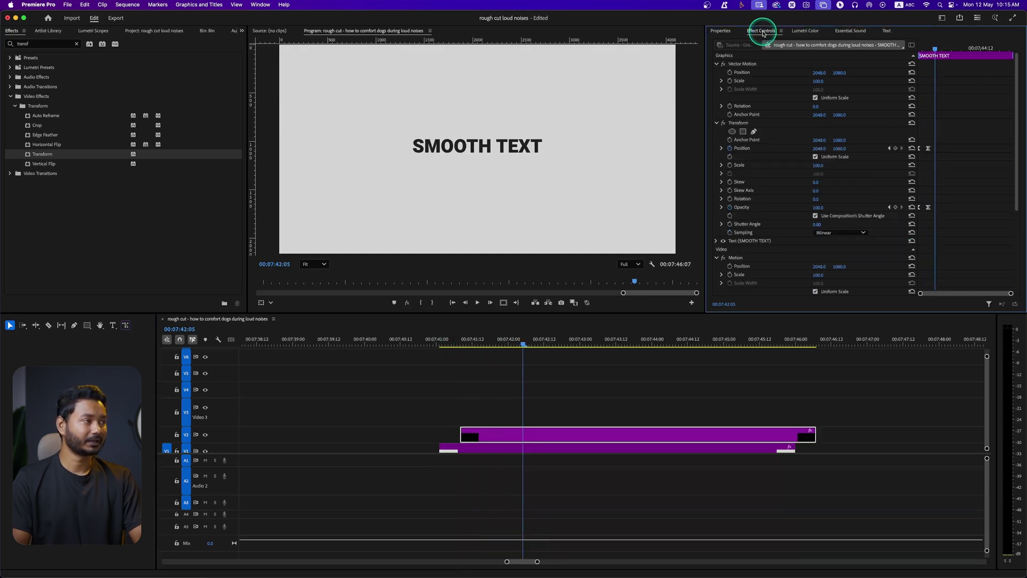
pyautogui.doubleClick(760, 31)
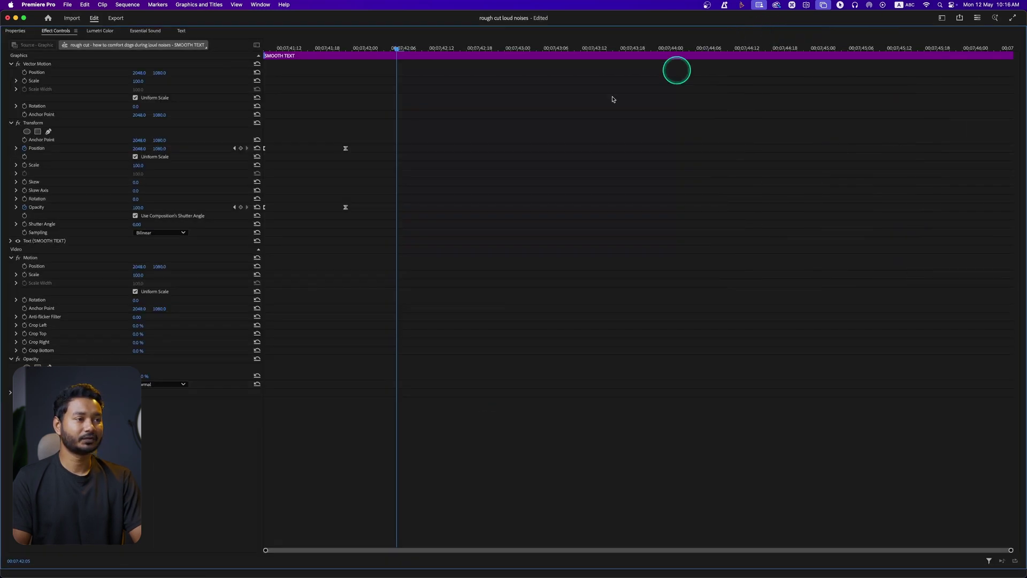
pyautogui.moveTo(391, 52); pyautogui.dragTo(343, 112)
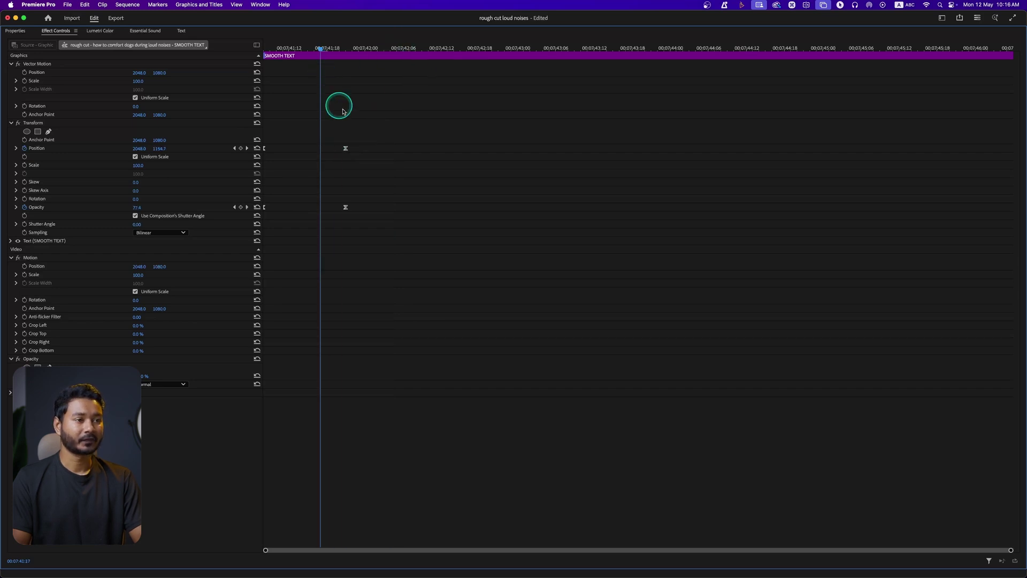
pyautogui.click(16, 149)
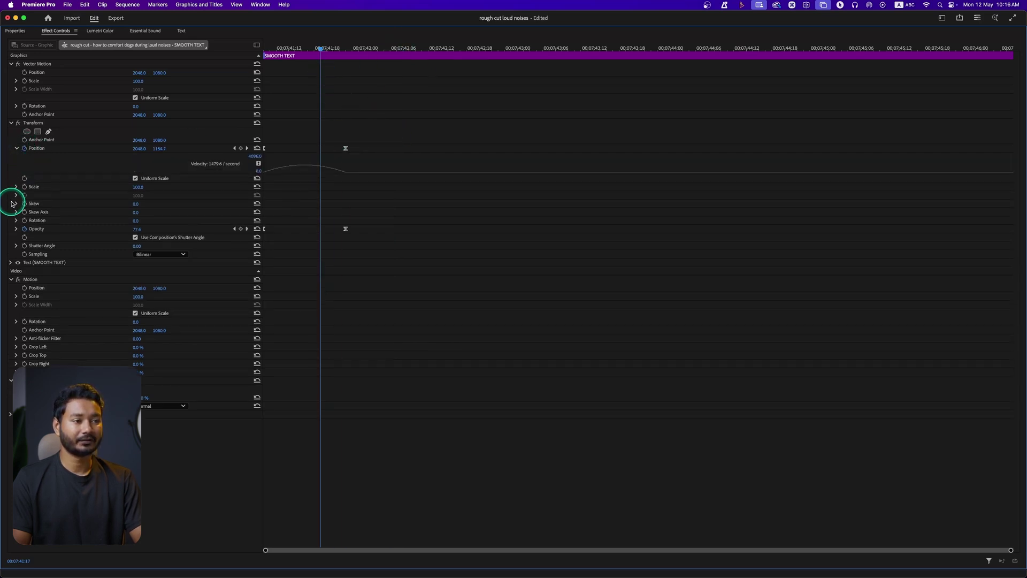
pyautogui.click(16, 229)
# Drag the end Position keyframe's Bezier handle left so the rise settles gently
pyautogui.moveTo(349, 63); pyautogui.dragTo(307, 75)
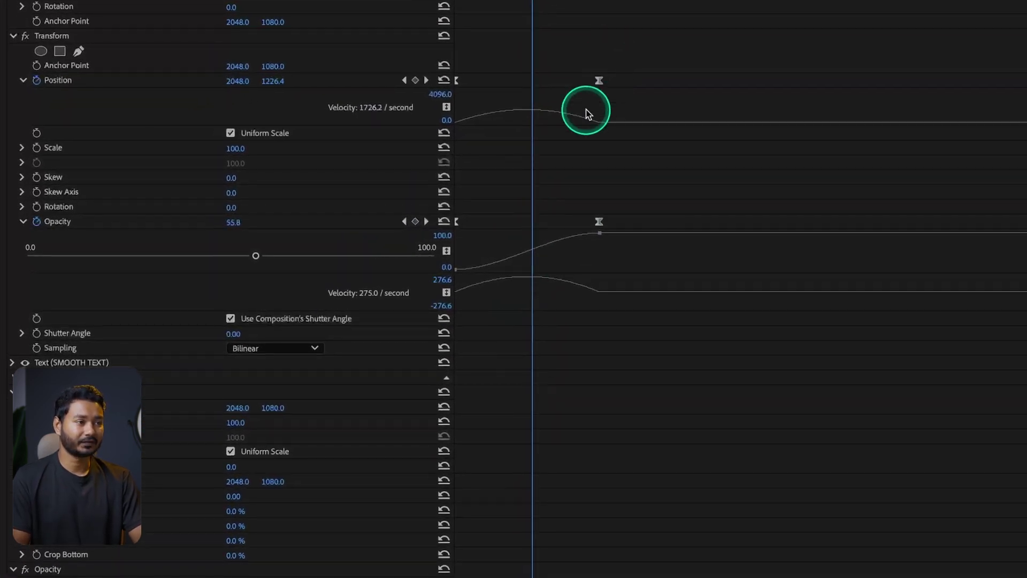
pyautogui.click(599, 83)
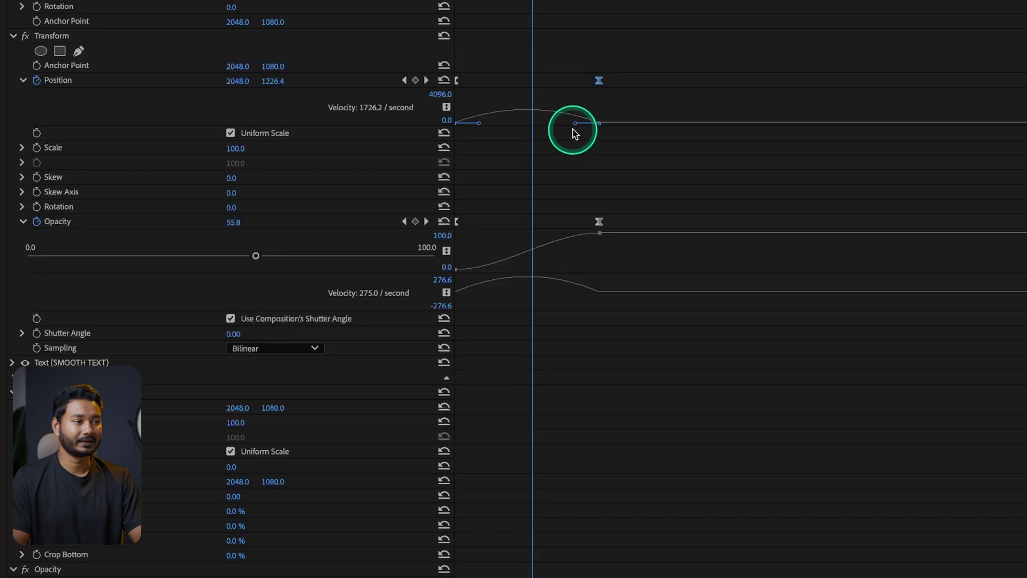
pyautogui.moveTo(575, 127); pyautogui.dragTo(539, 128)
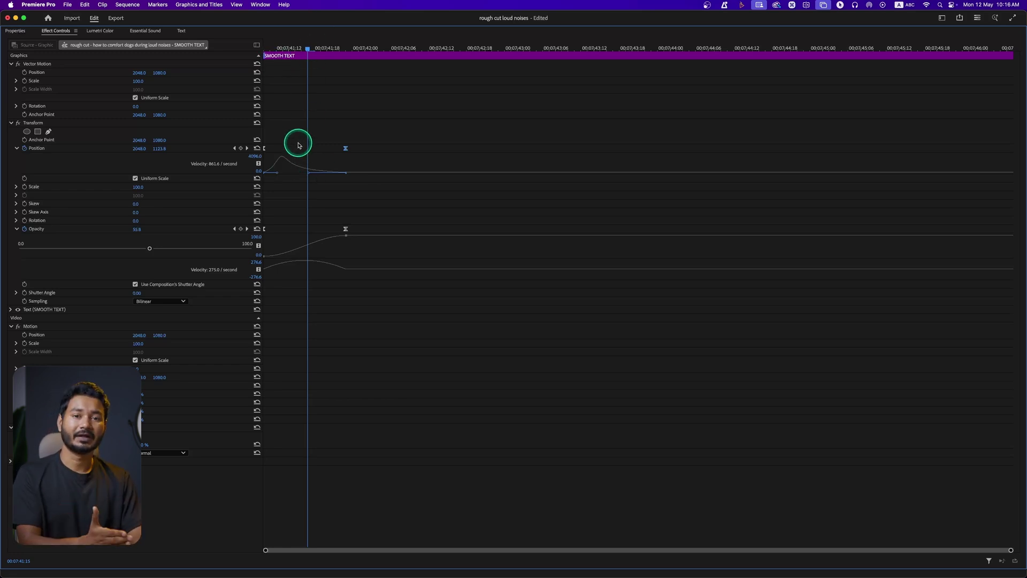
# Drag the Opacity keyframe's velocity handle left, restore the workspace, and play the finished animation
pyautogui.click(345, 229)
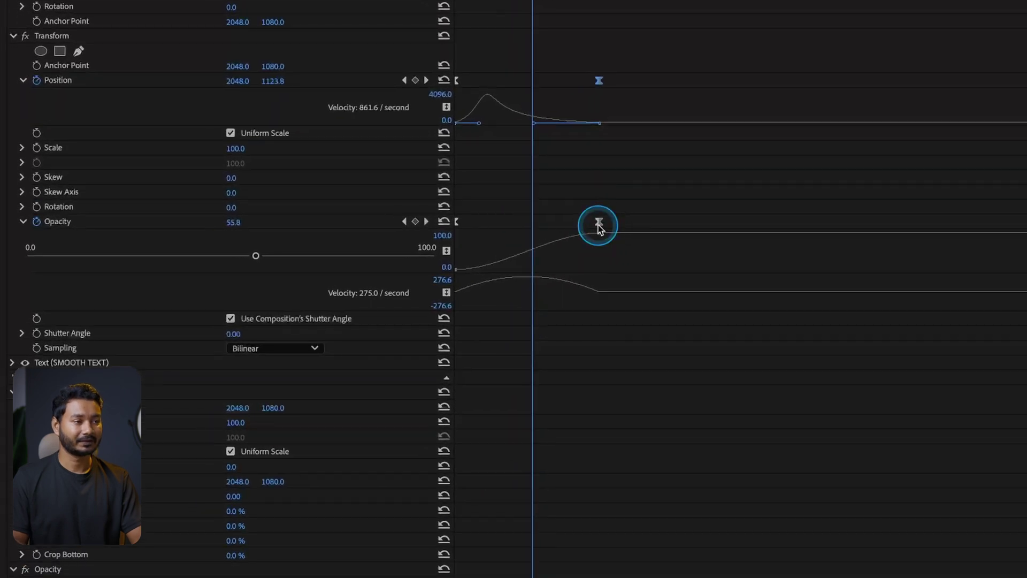
pyautogui.moveTo(576, 296); pyautogui.dragTo(532, 293)
pyautogui.click(46, 30)
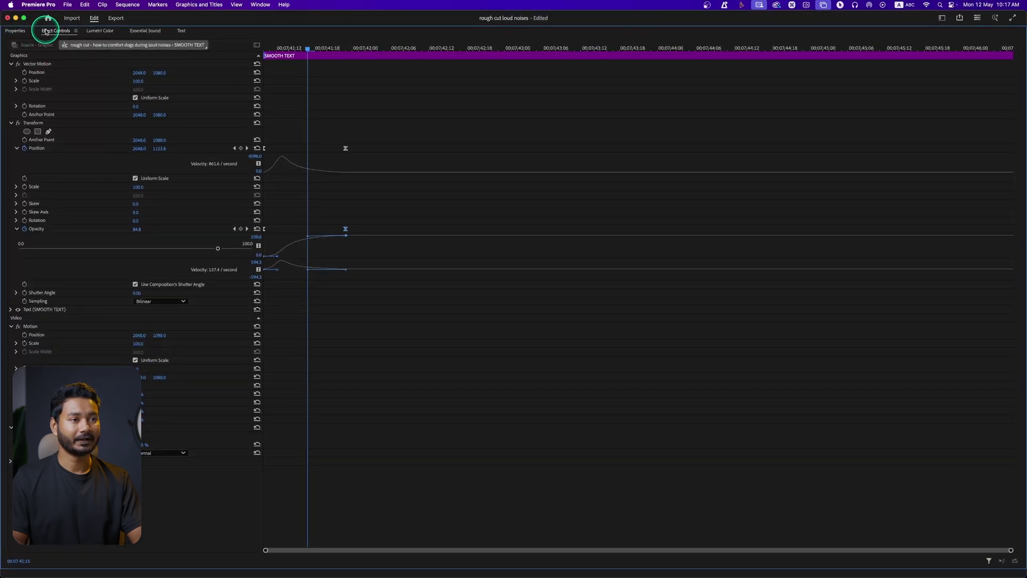
pyautogui.doubleClick(46, 31)
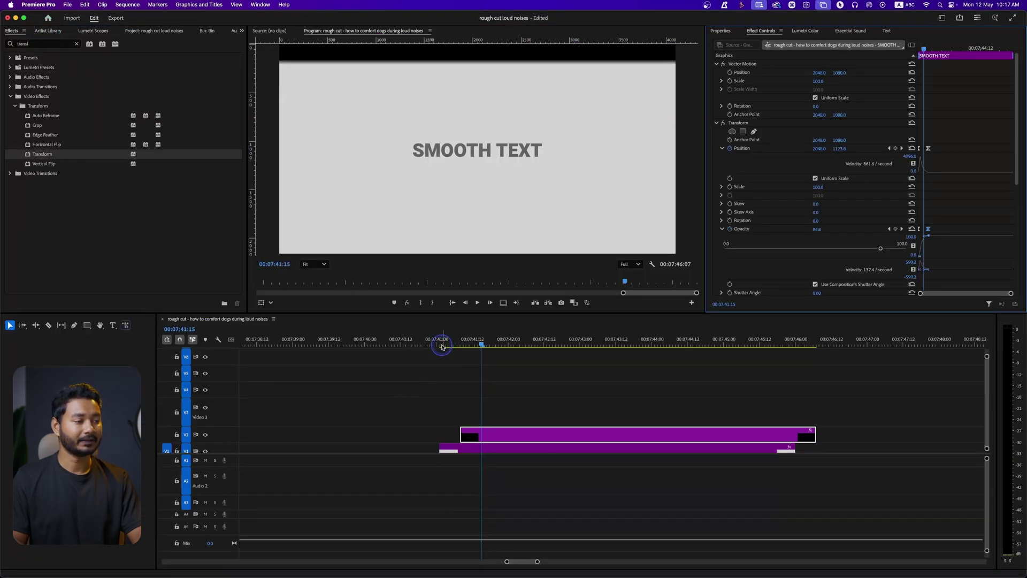
pyautogui.click(442, 346)
pyautogui.press('space')
pyautogui.press('space')
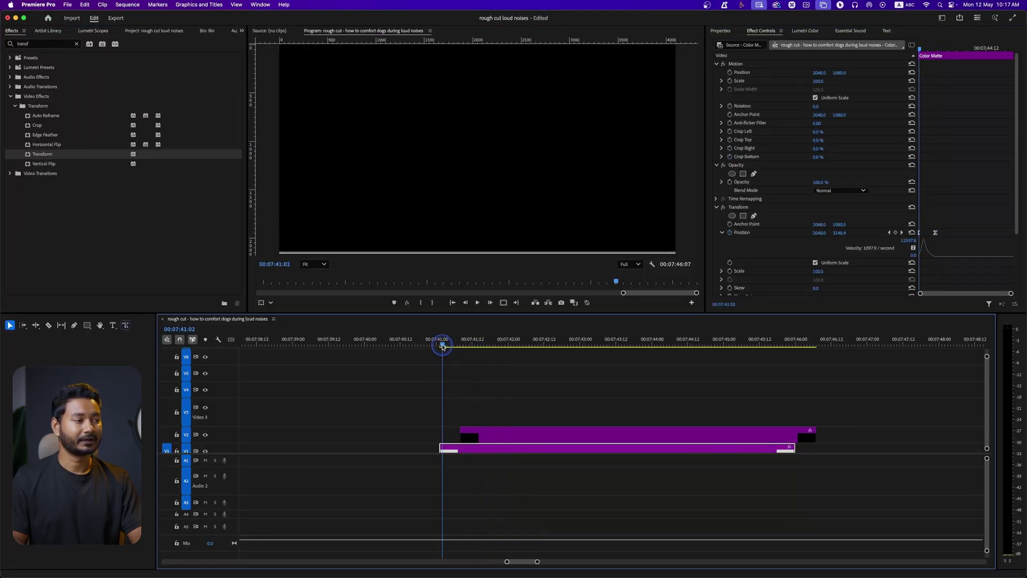
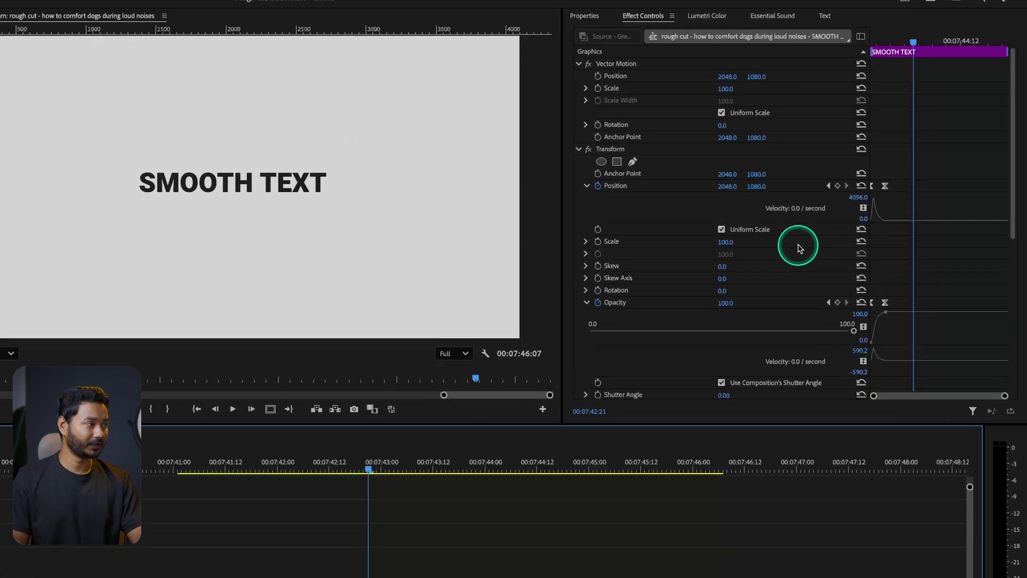
# Keyframe Position and Opacity, ending five frames later at Position Y 1343 and Opacity 0
pyautogui.click(895, 148)
pyautogui.click(895, 229)
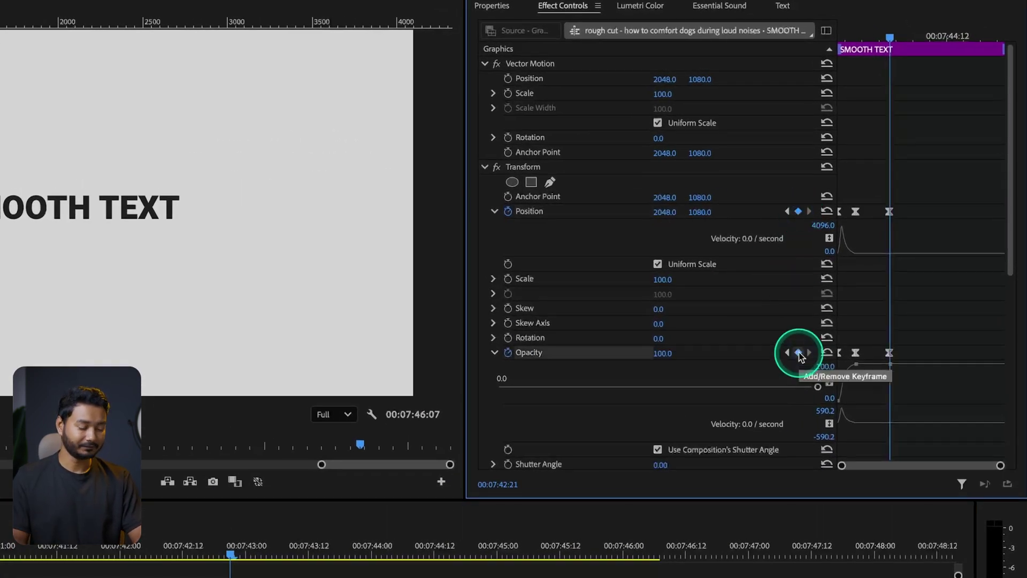
pyautogui.hotkey('shift', 'Right')
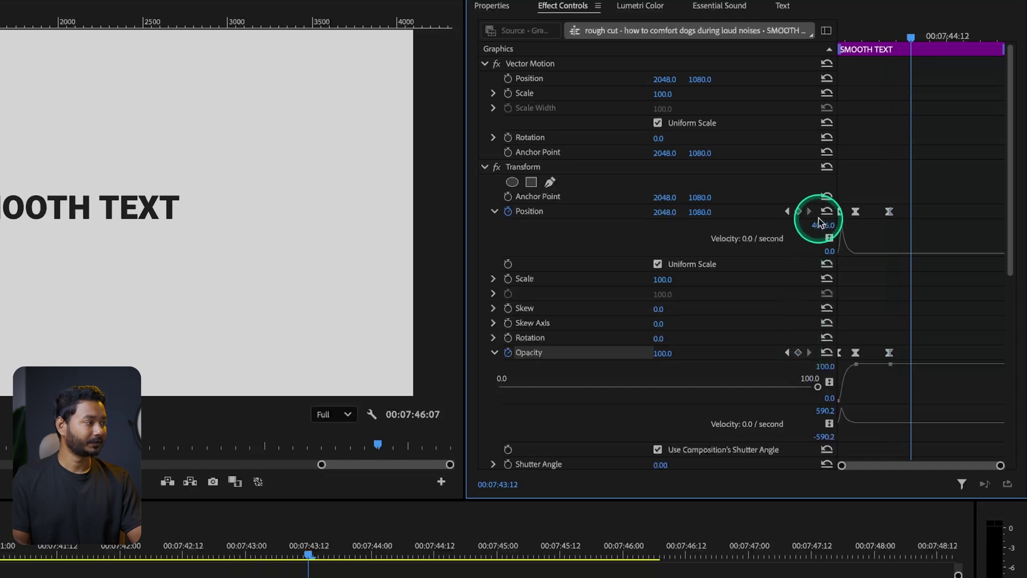
pyautogui.click(824, 214)
pyautogui.click(812, 354)
pyautogui.moveTo(695, 217); pyautogui.dragTo(839, 216)
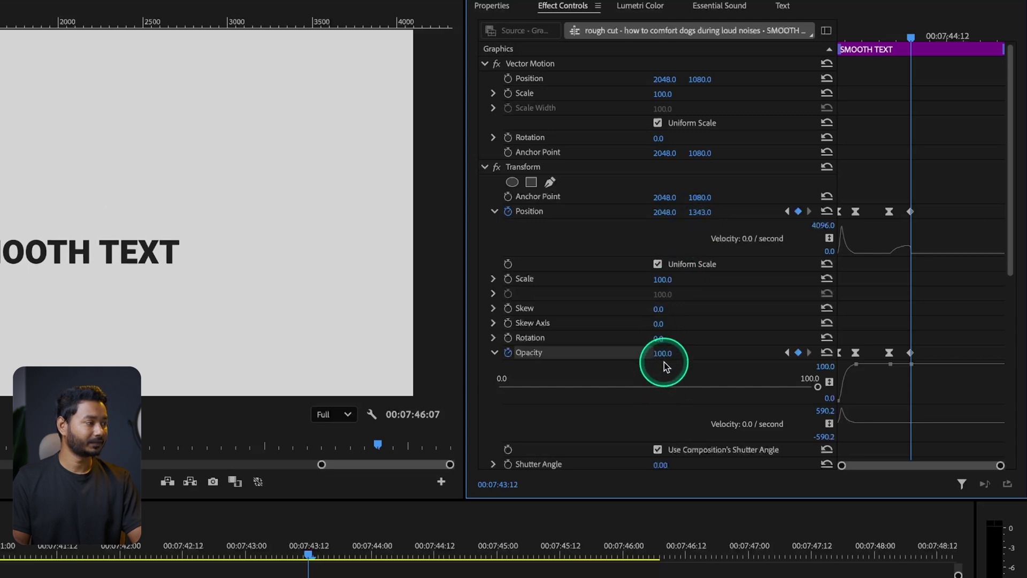
pyautogui.moveTo(663, 354); pyautogui.dragTo(589, 354)
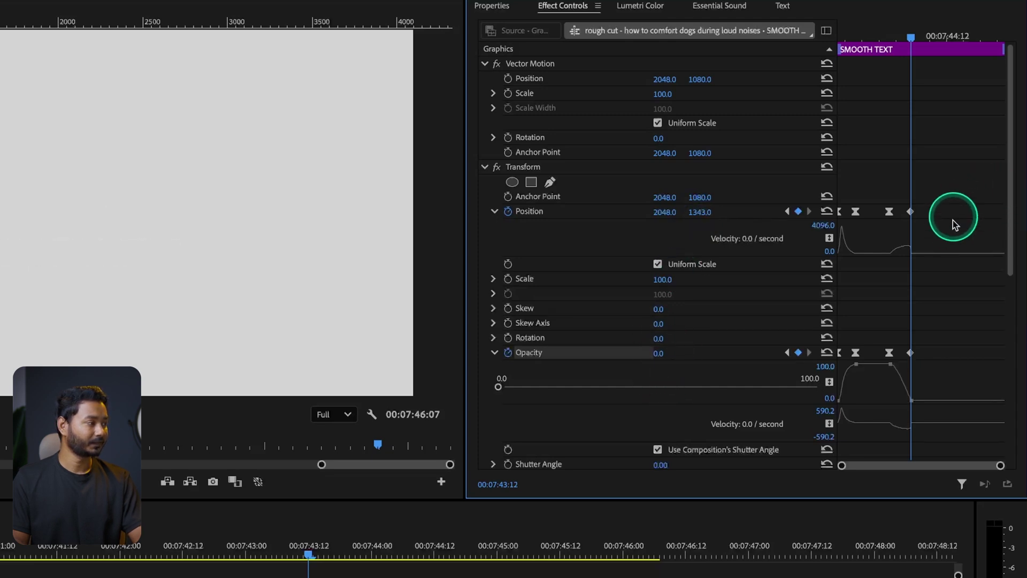
# Apply Ease In temporal interpolation to the end Position and Opacity keyframes
pyautogui.moveTo(921, 197); pyautogui.dragTo(908, 353)
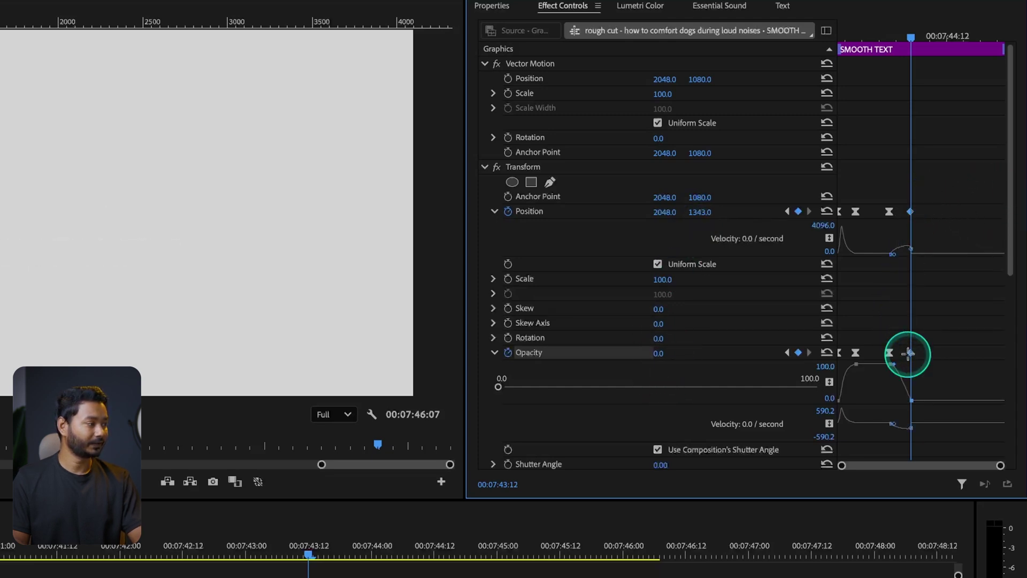
pyautogui.rightClick(910, 354)
pyautogui.moveTo(862, 484)
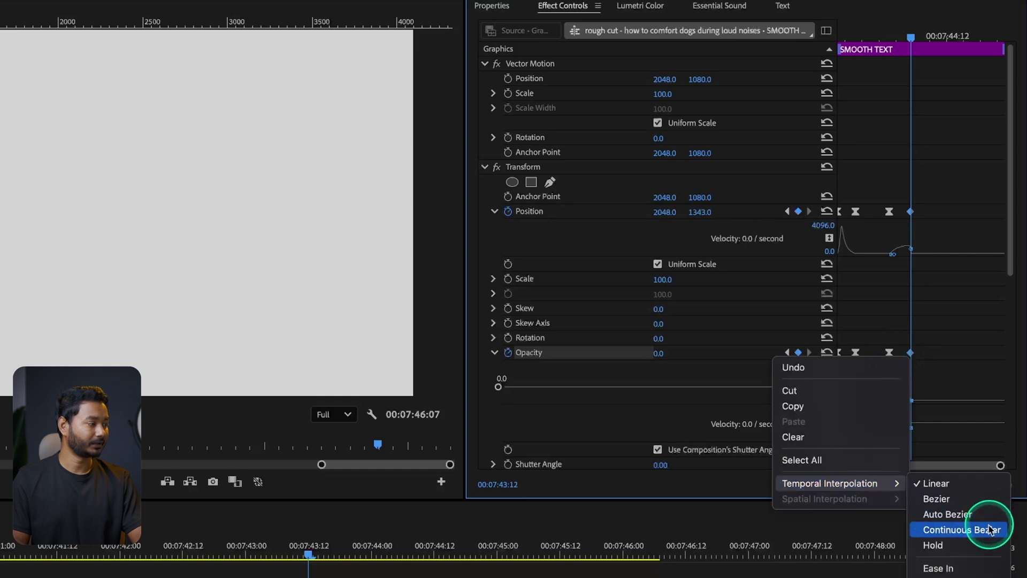
pyautogui.click(961, 570)
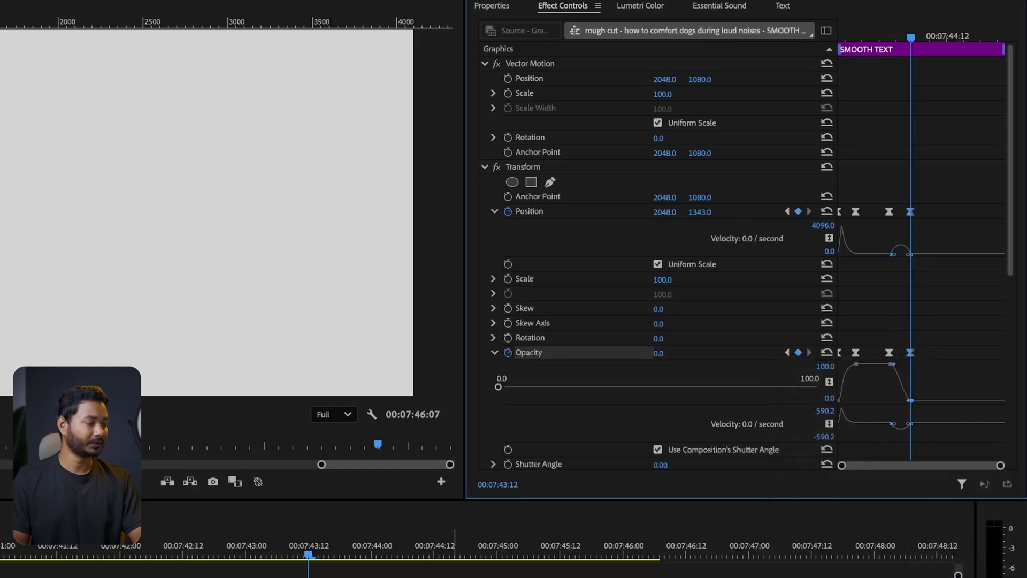
# Play back the title's slide-down and fade from before the exit to check it
pyautogui.click(250, 551)
pyautogui.press('space')
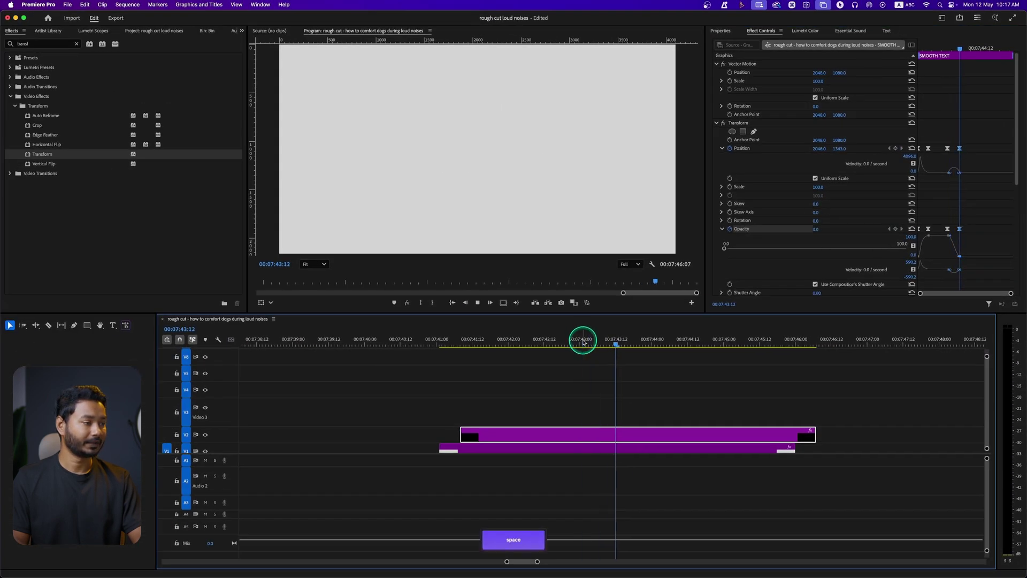
pyautogui.click(553, 347)
pyautogui.press('space')
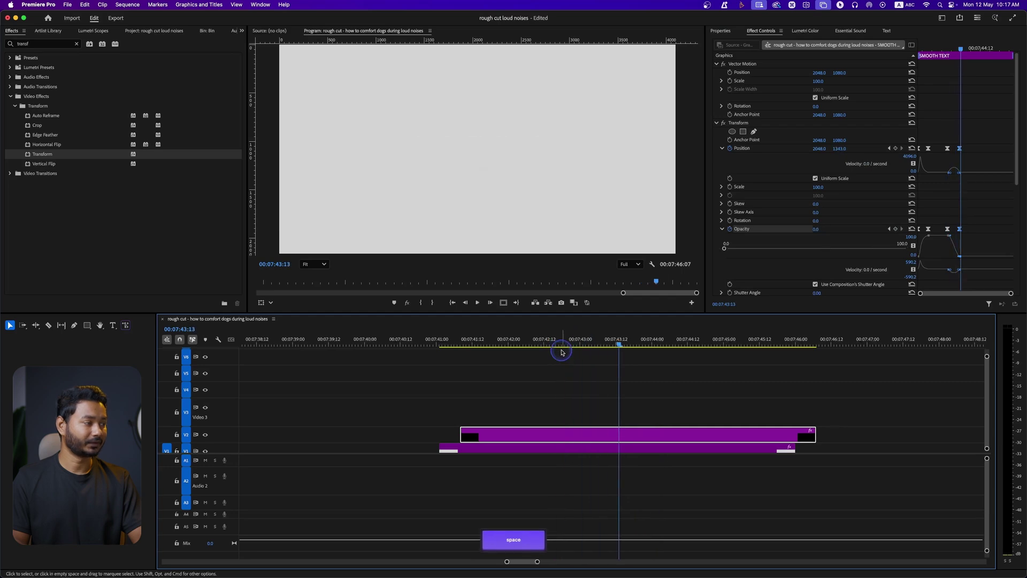
pyautogui.click(960, 149)
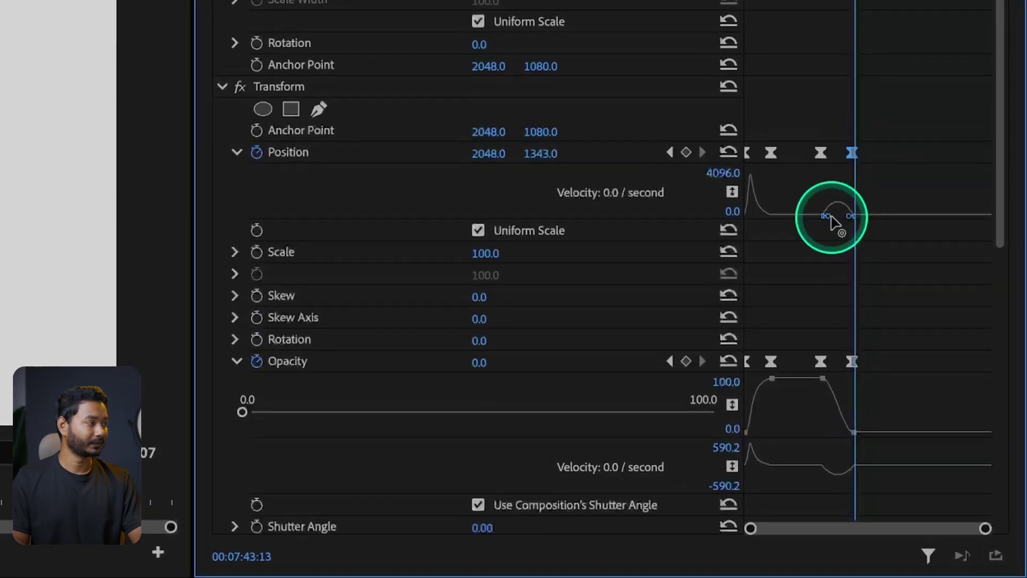
# Drag the Position and Opacity velocity handles for a stronger ease into the end keyframes
pyautogui.moveTo(831, 216); pyautogui.dragTo(835, 217)
pyautogui.click(820, 363)
pyautogui.click(829, 473)
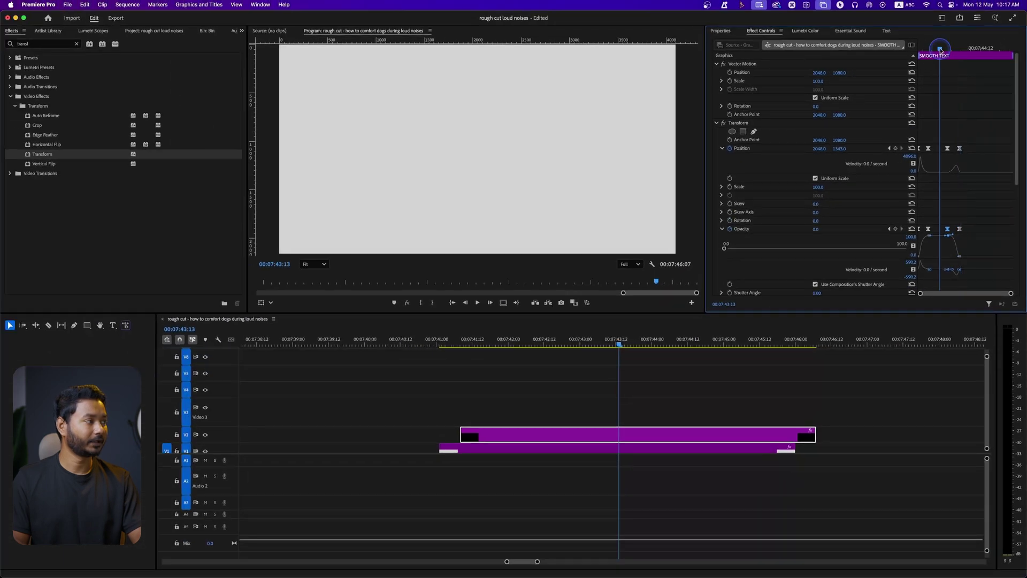
# Play and scrub the revised fade from 00:07:43:06, then select the Color Matte clip
pyautogui.press('space')
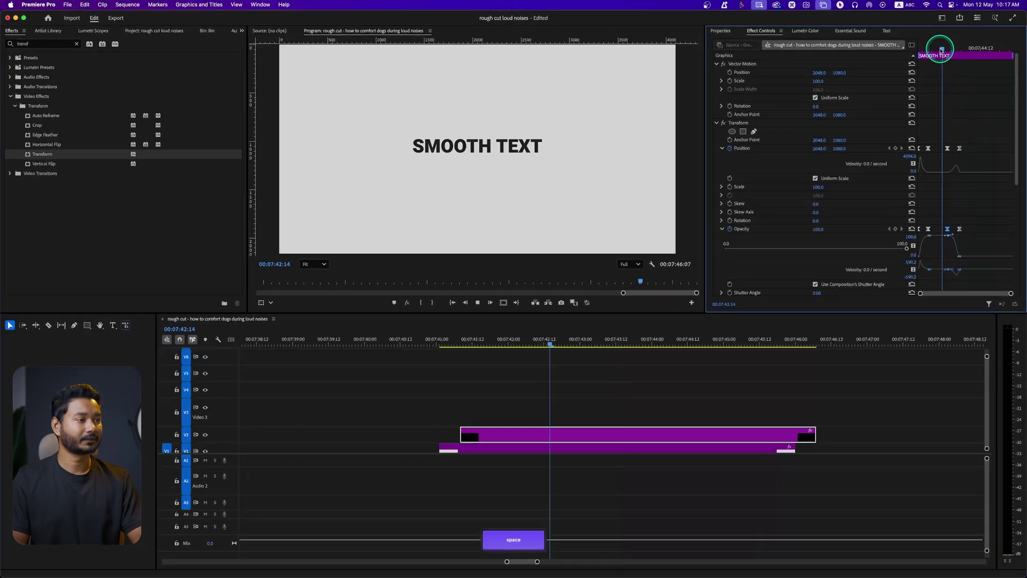
pyautogui.press('space')
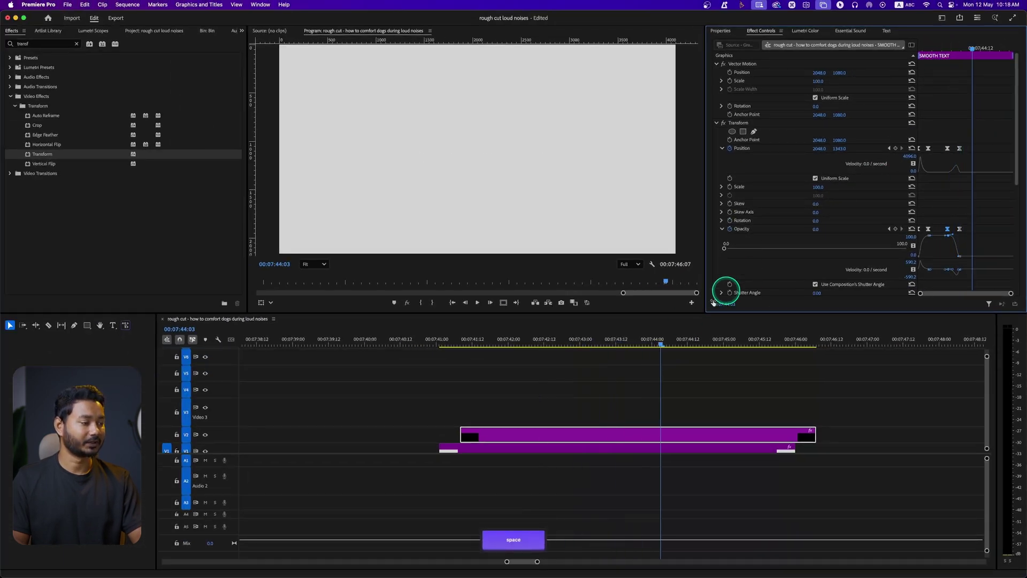
pyautogui.click(612, 343)
pyautogui.press('space')
pyautogui.click(600, 345)
pyautogui.moveTo(599, 348); pyautogui.dragTo(614, 349)
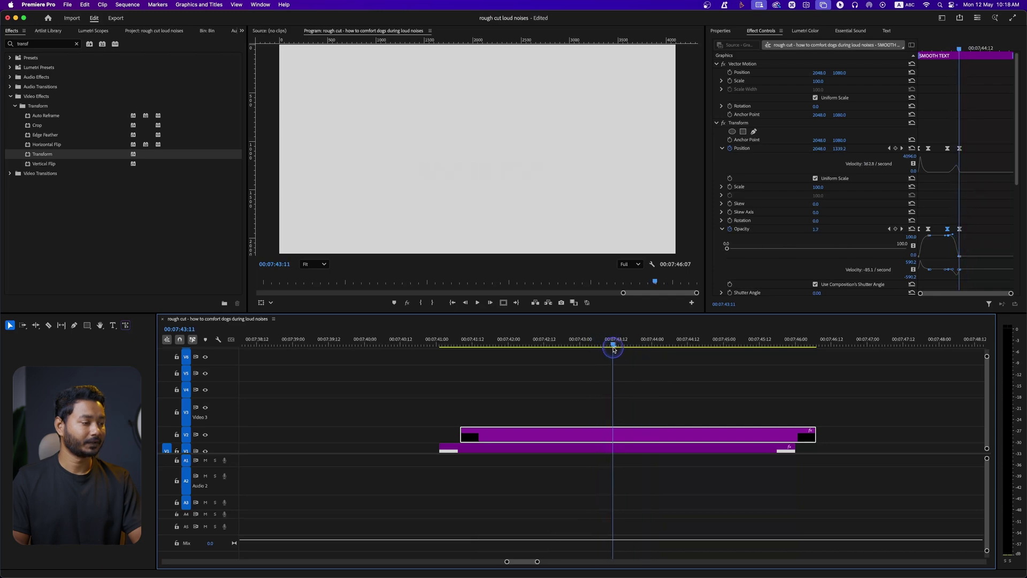
pyautogui.click(626, 448)
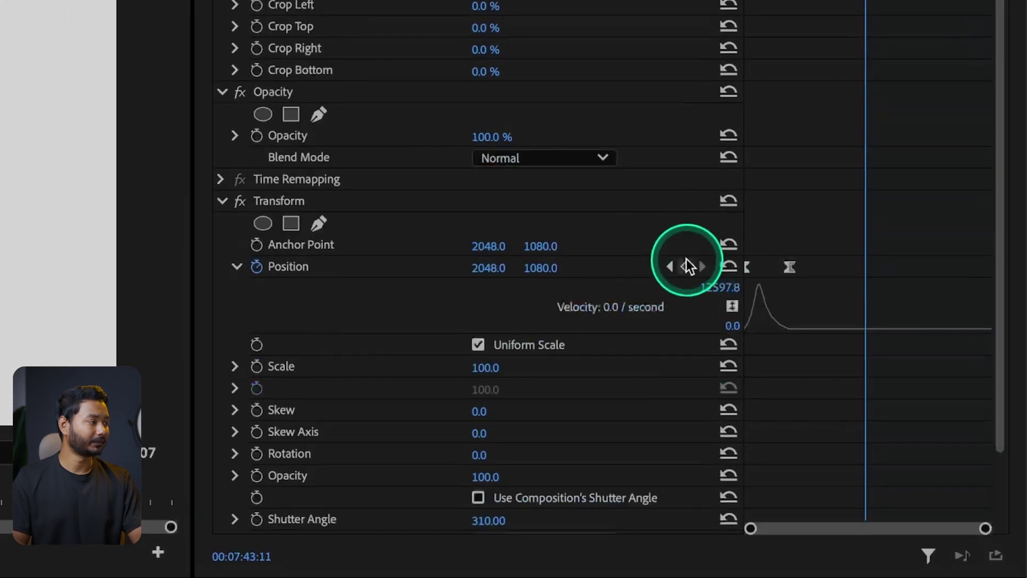
# Add Color Matte Position keyframes that push it down to 2048, 3463
pyautogui.click(854, 259)
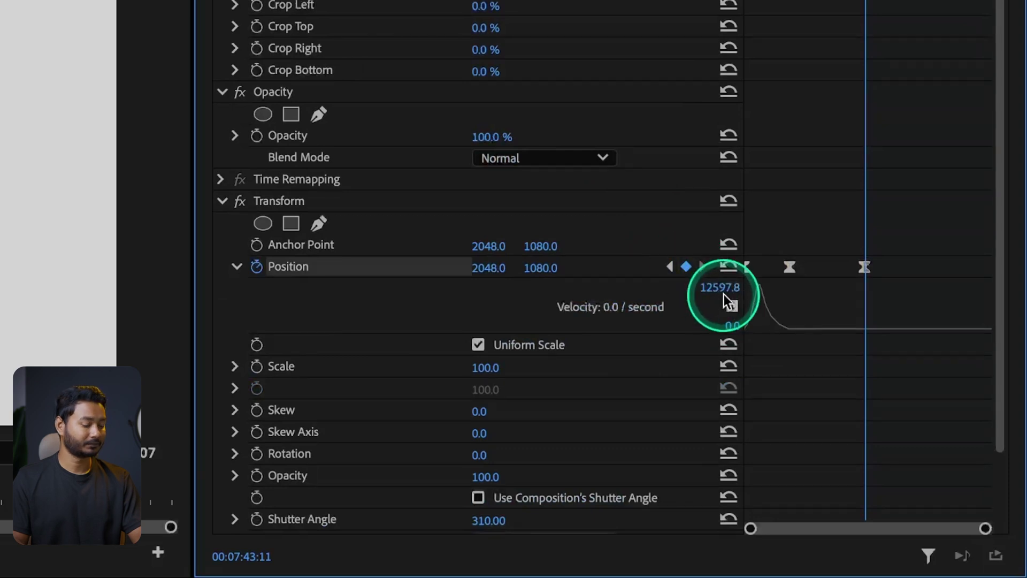
pyautogui.press('space')
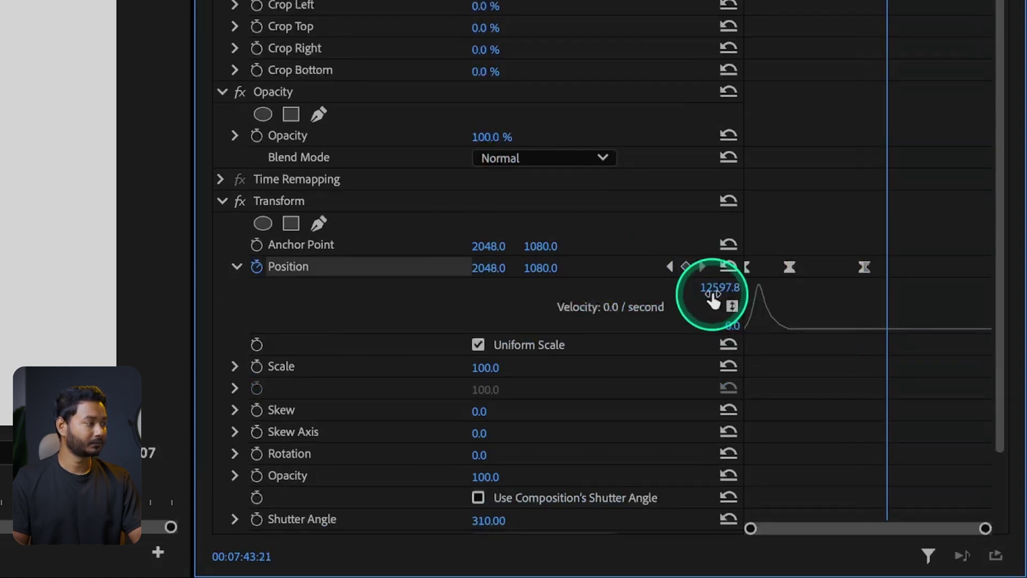
pyautogui.moveTo(534, 267); pyautogui.dragTo(534, 267)
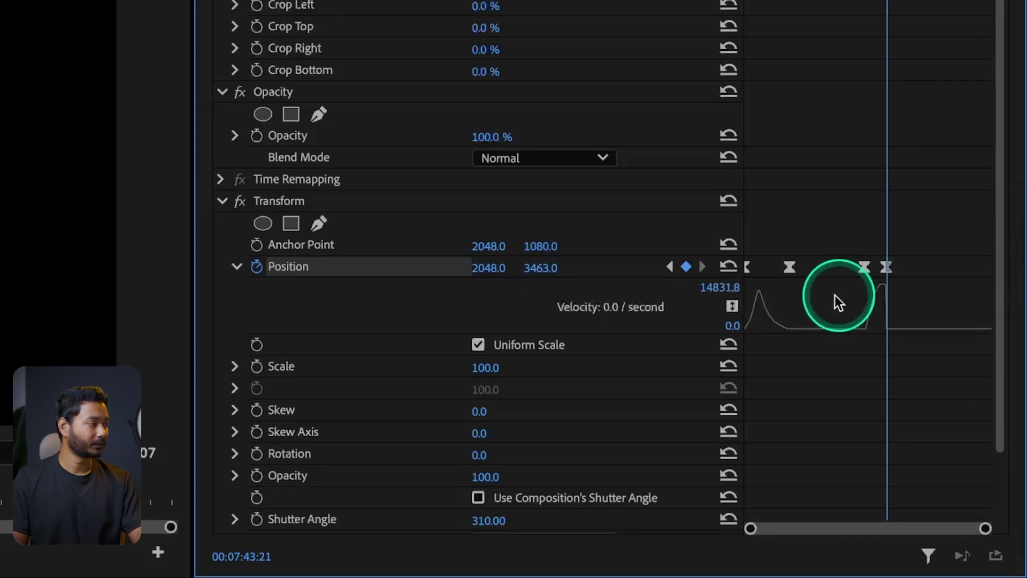
# Change the last keyframe's interpolation and steepen its velocity peak, then split both clips at the playhead
pyautogui.rightClick(888, 269)
pyautogui.moveTo(843, 461)
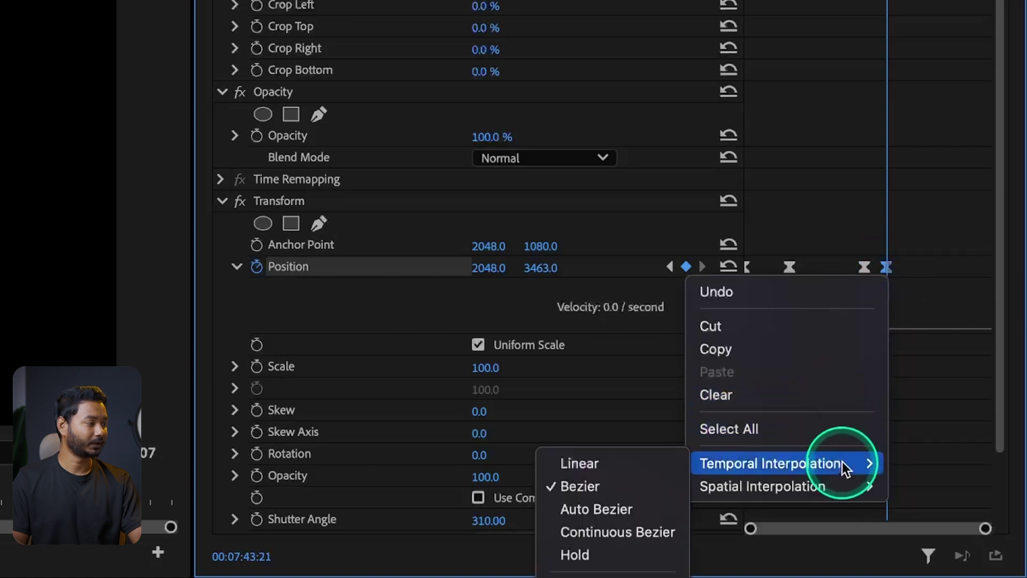
pyautogui.click(581, 556)
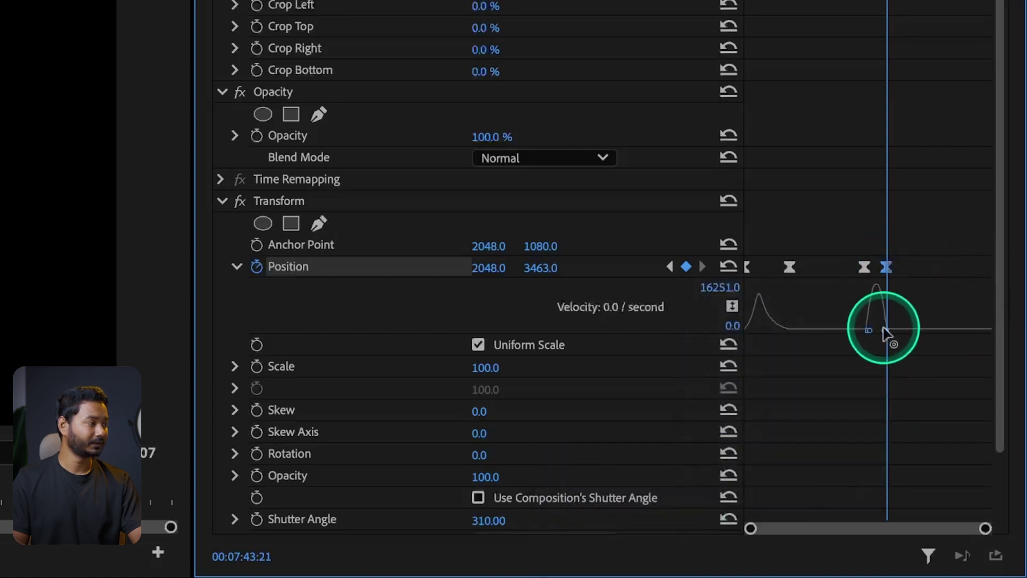
pyautogui.moveTo(872, 334); pyautogui.dragTo(816, 378)
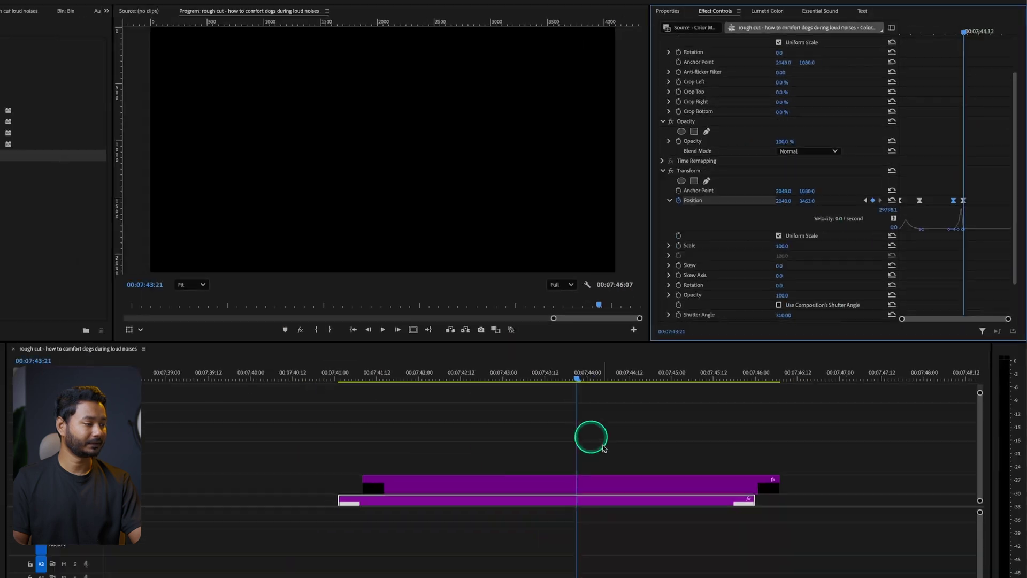
pyautogui.moveTo(804, 468); pyautogui.dragTo(682, 526)
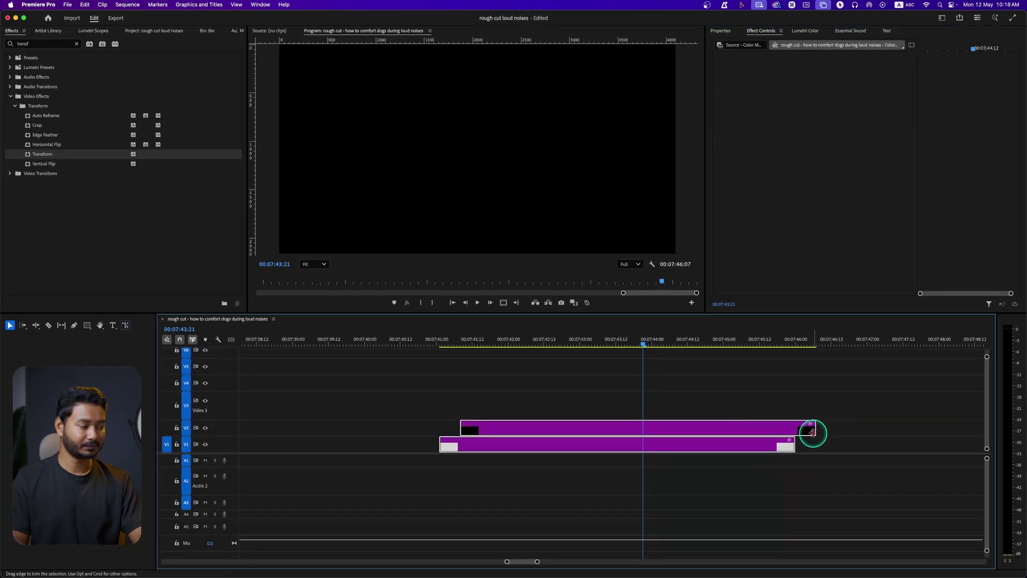
pyautogui.press('super+k')
# Delete the split-off tails so both clips end at 00:07:43:21, then play back
pyautogui.moveTo(738, 391); pyautogui.dragTo(715, 468)
pyautogui.press('Delete')
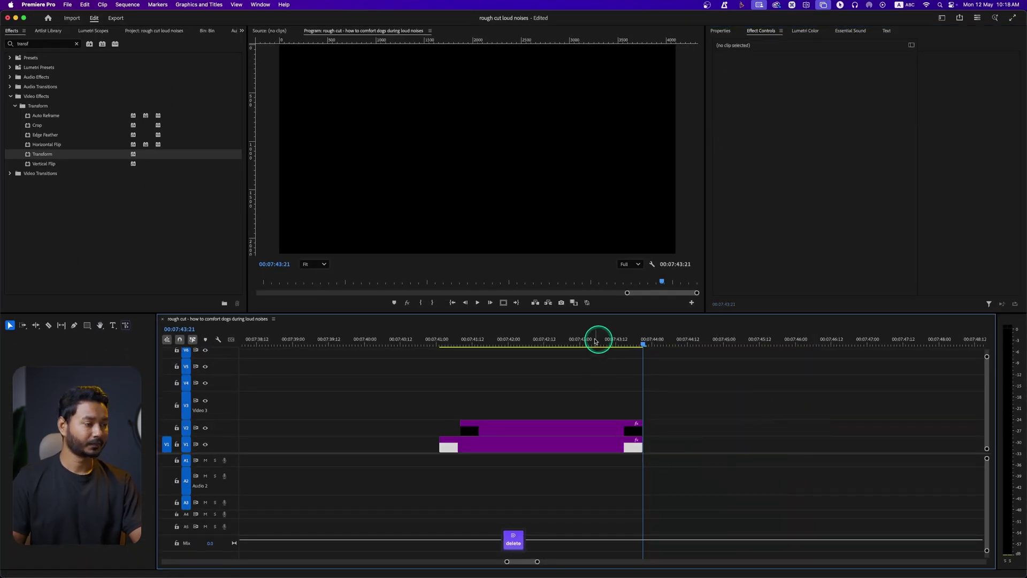
pyautogui.press('space')
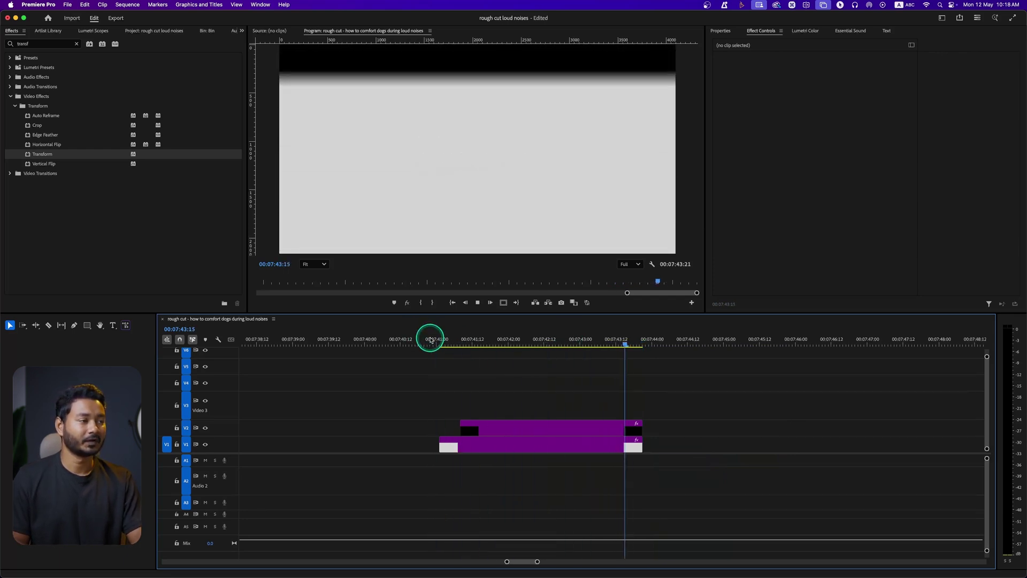
pyautogui.press('space')
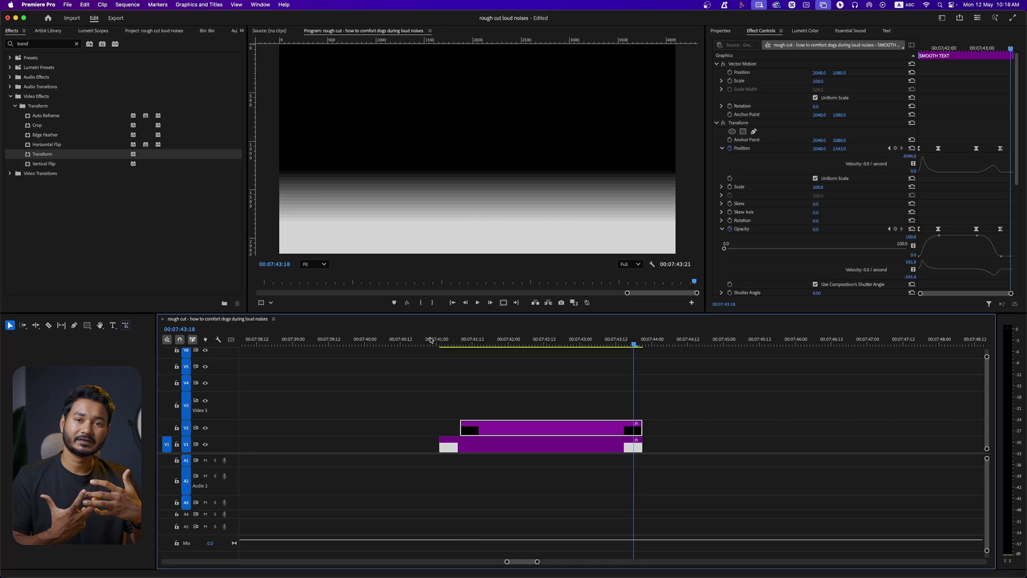
# Jump back to near 00:03:38 and play the section with the SOLUTIONS title
pyautogui.scroll(-5, 413, 388)
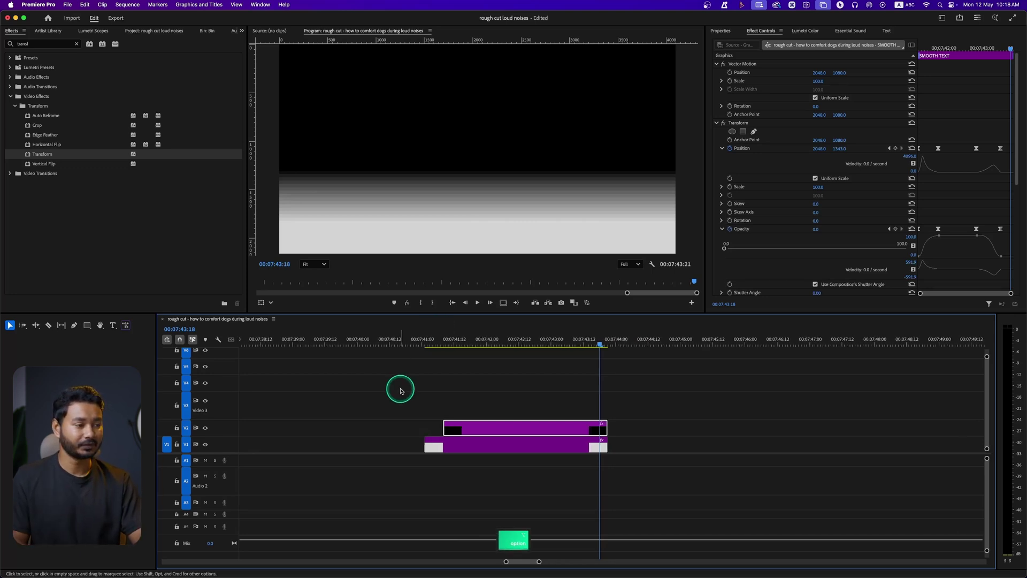
pyautogui.scroll(-10, 413, 388)
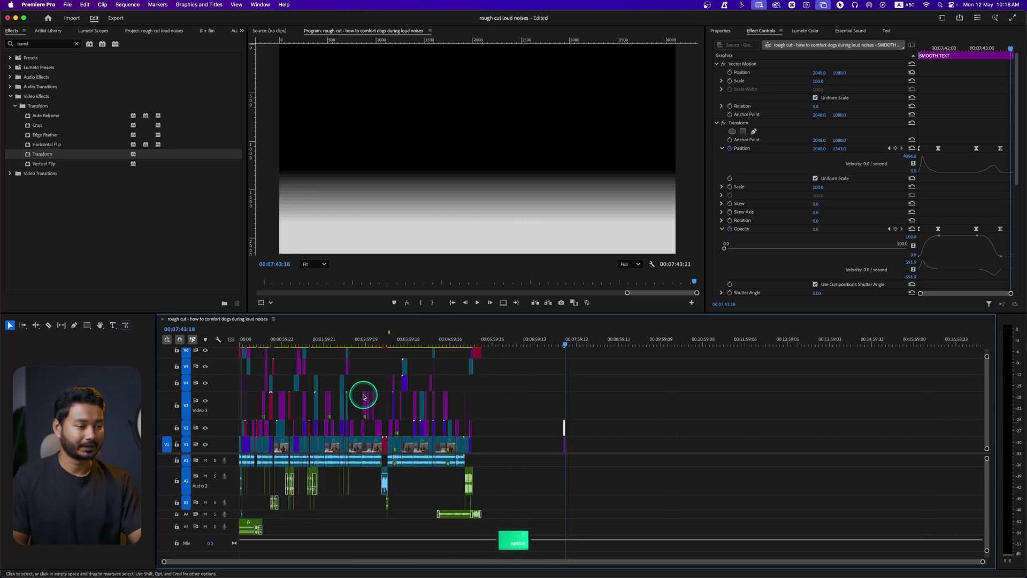
pyautogui.scroll(4, 384, 395)
pyautogui.moveTo(436, 342); pyautogui.dragTo(423, 347)
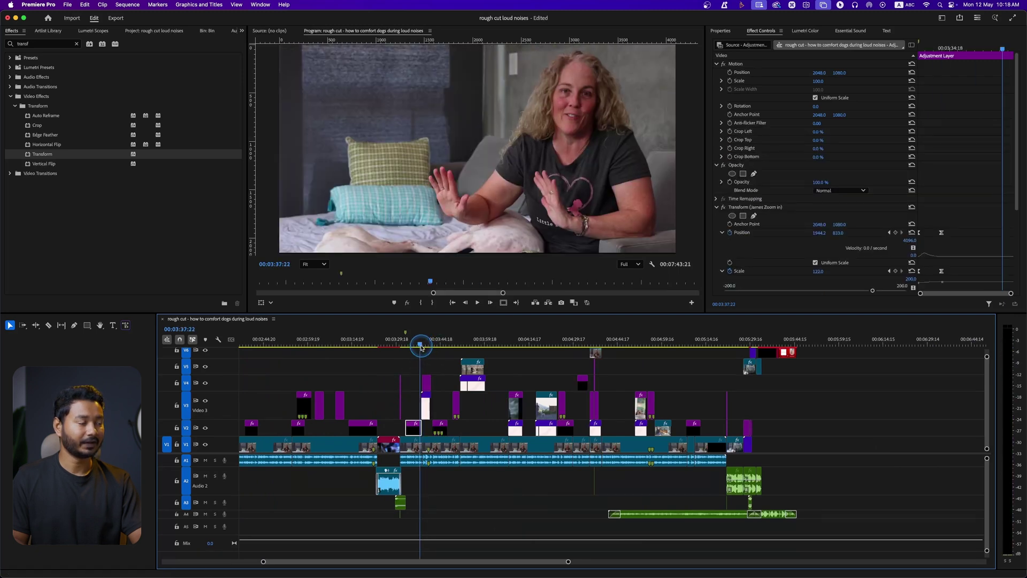
pyautogui.press('space')
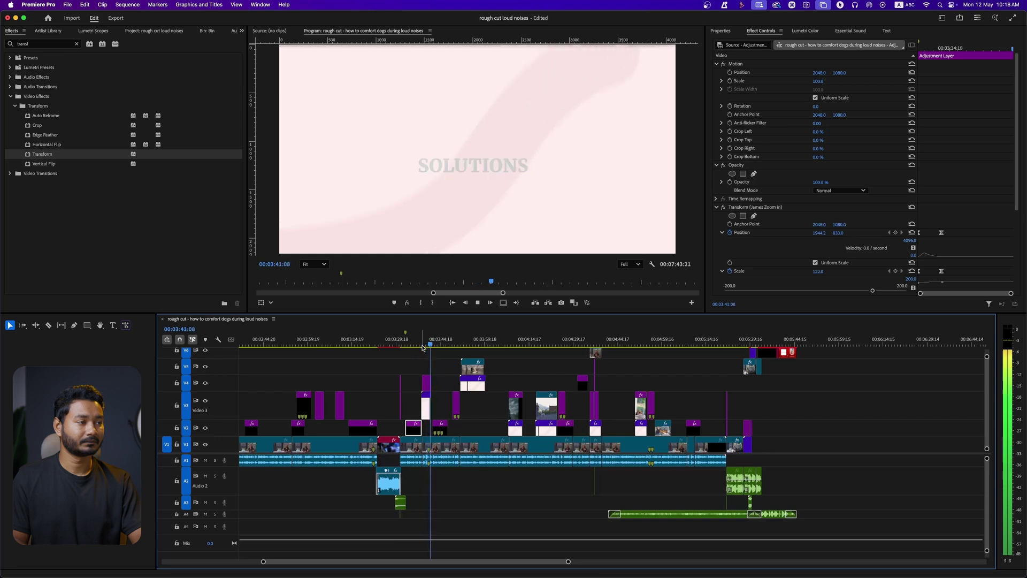
pyautogui.press('space')
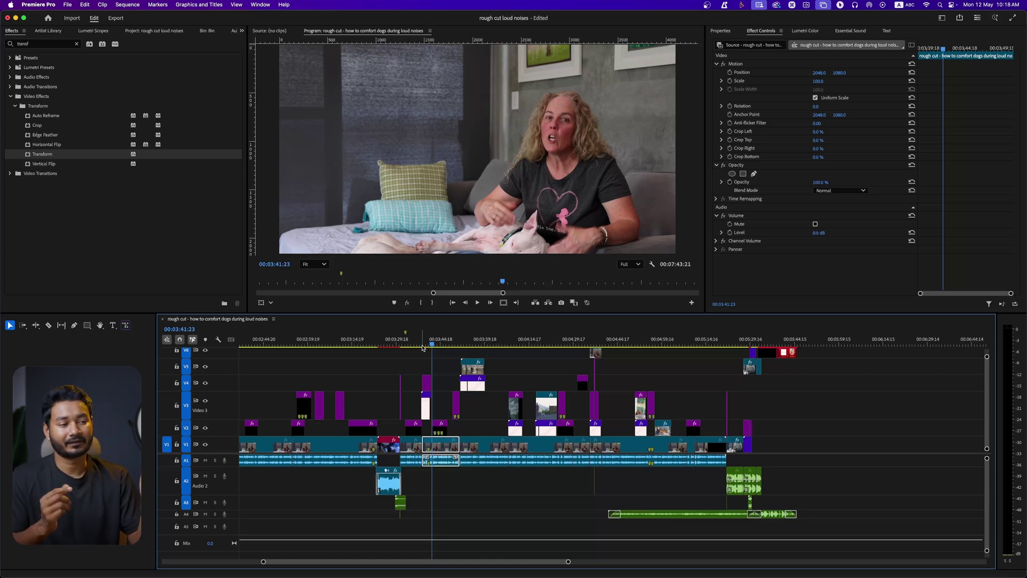
pyautogui.keyDown('alt'); pyautogui.scroll(-3, 679, 446); pyautogui.keyUp('alt')
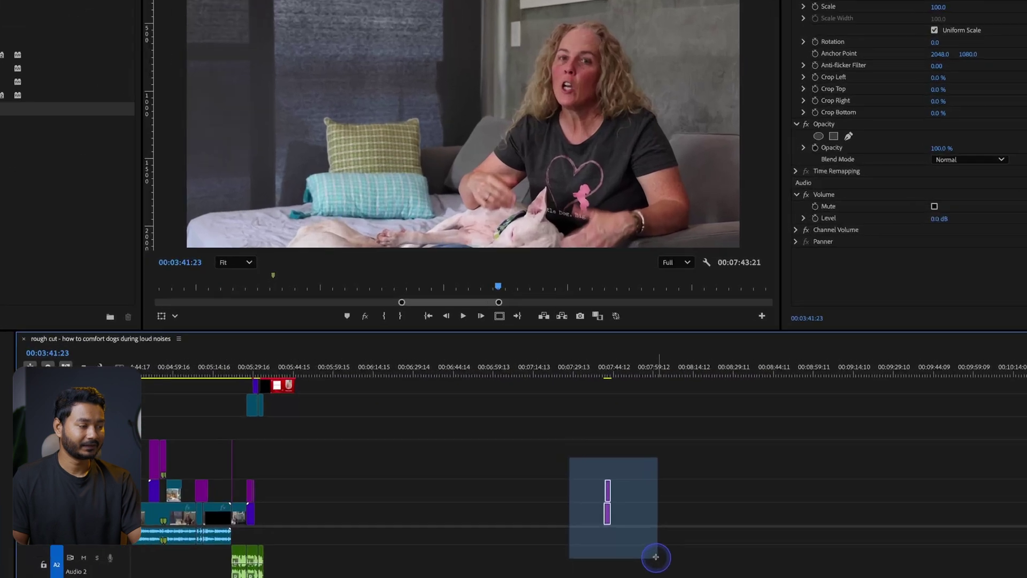
# Duplicate the title onto V3 near 00:06:36 and change its text to a person's name
pyautogui.click(581, 447)
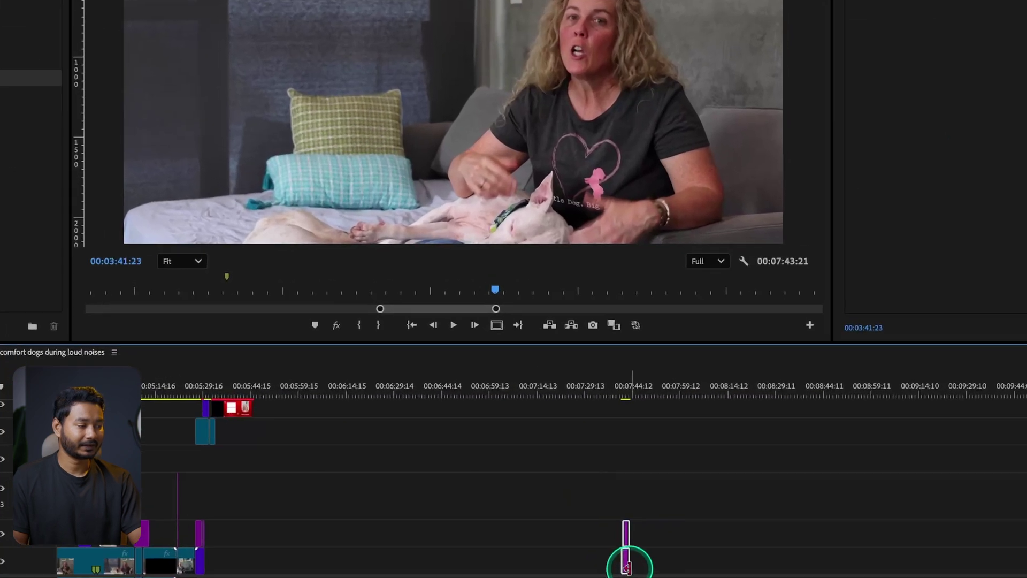
pyautogui.moveTo(626, 567); pyautogui.dragTo(418, 542)
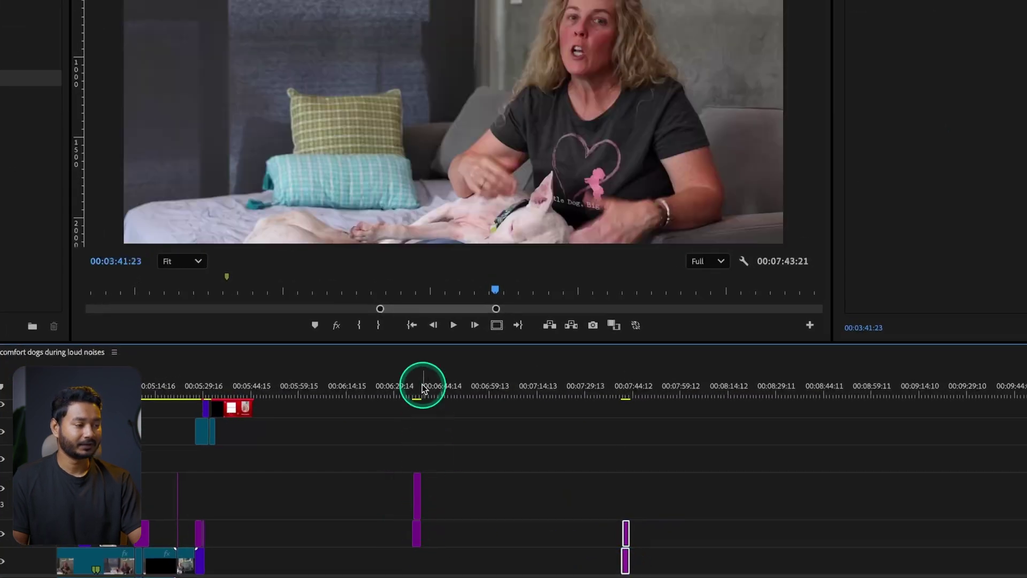
pyautogui.click(419, 392)
pyautogui.click(476, 69)
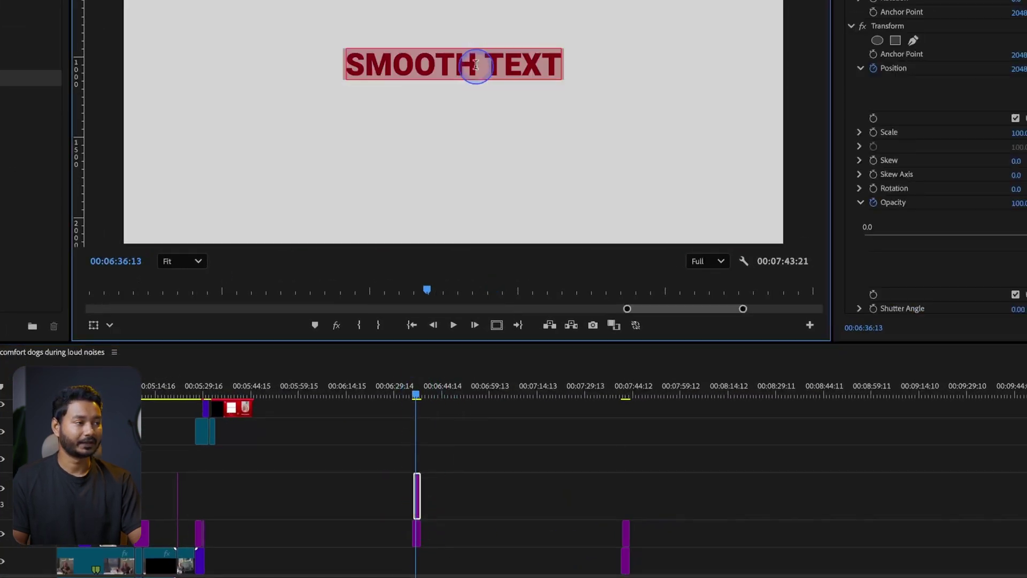
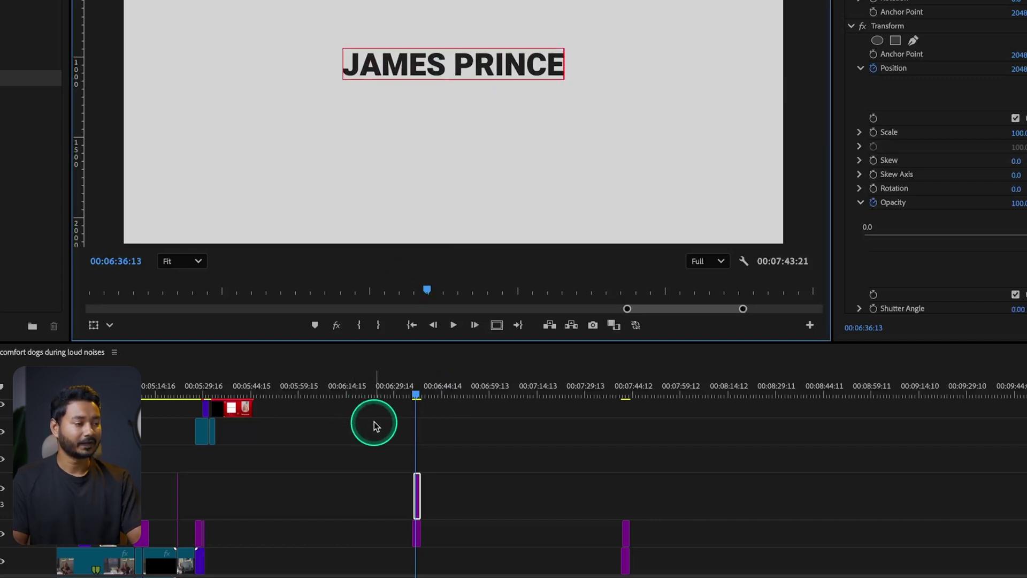
# Play the renamed title copy, then the original SMOOTH TEXT title near 00:07:40
pyautogui.click(407, 397)
pyautogui.press('space')
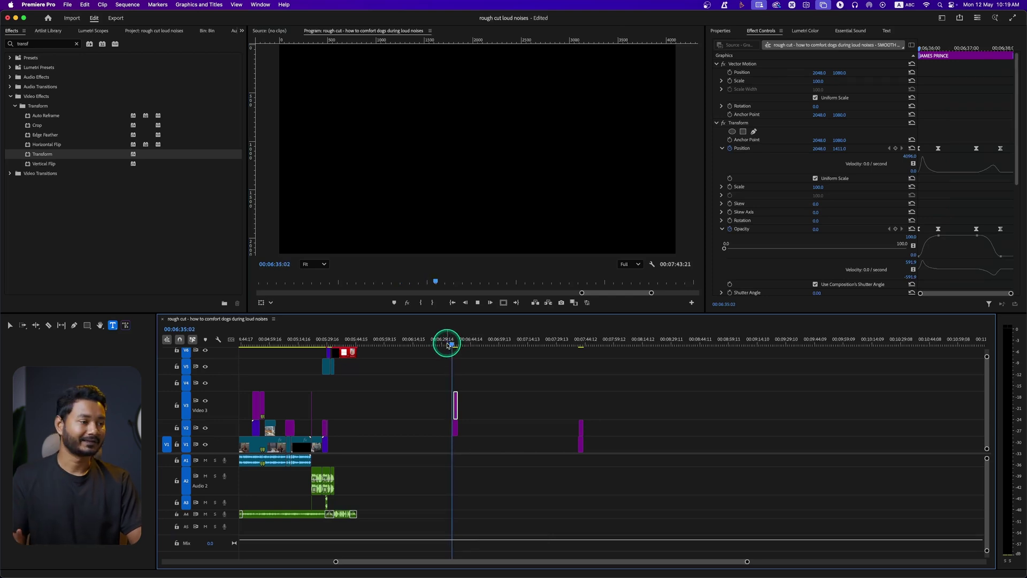
pyautogui.press('space')
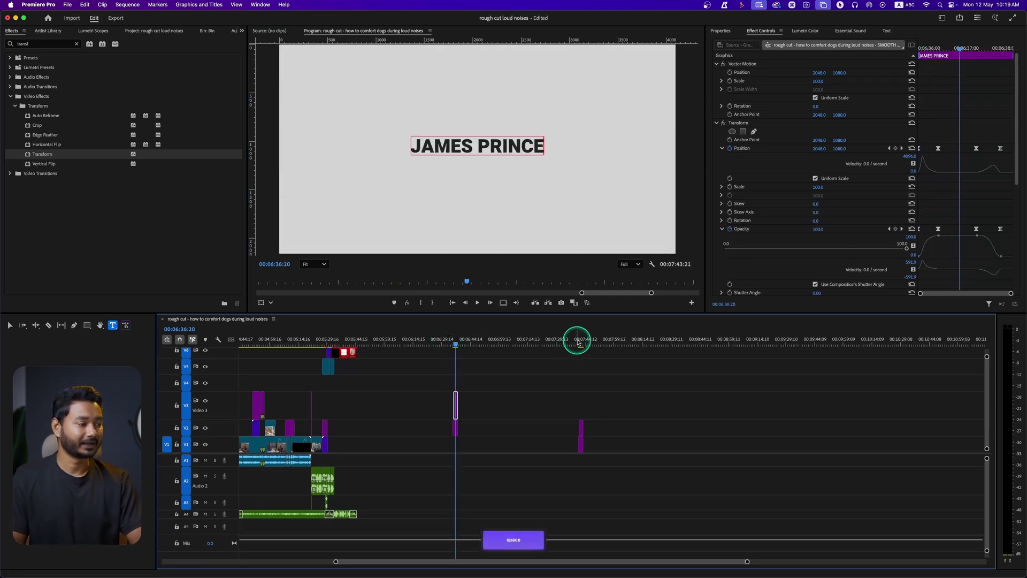
pyautogui.click(576, 343)
pyautogui.press('space')
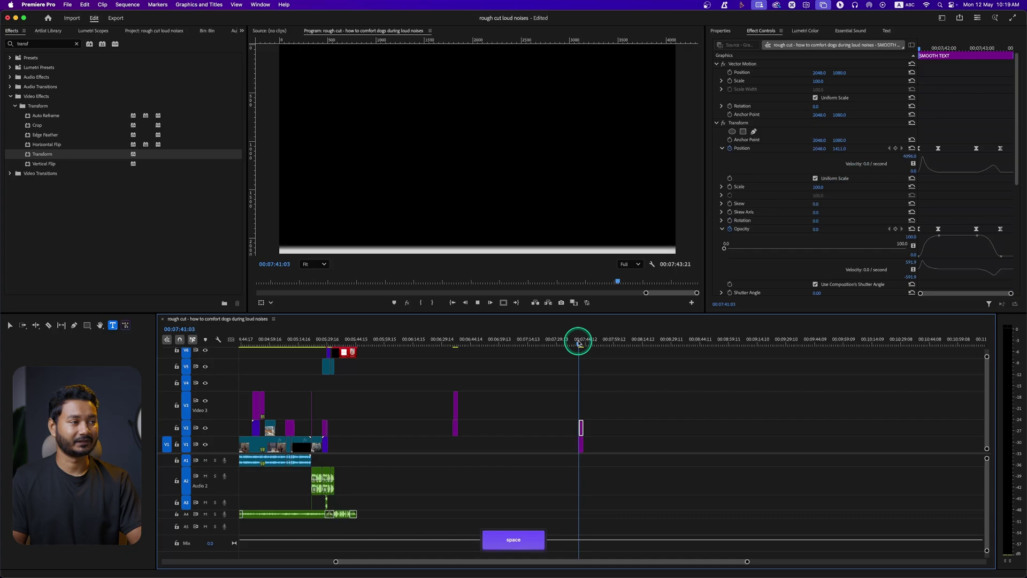